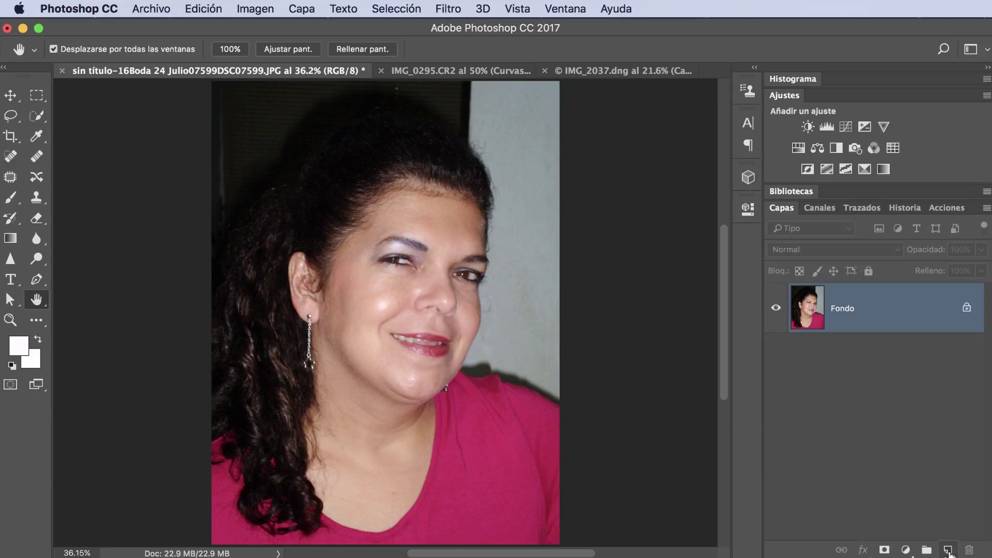
Step: Add a new empty layer, Capa 1, and view the face at 100% with the Spot Healing Brush
left_click(948, 550)
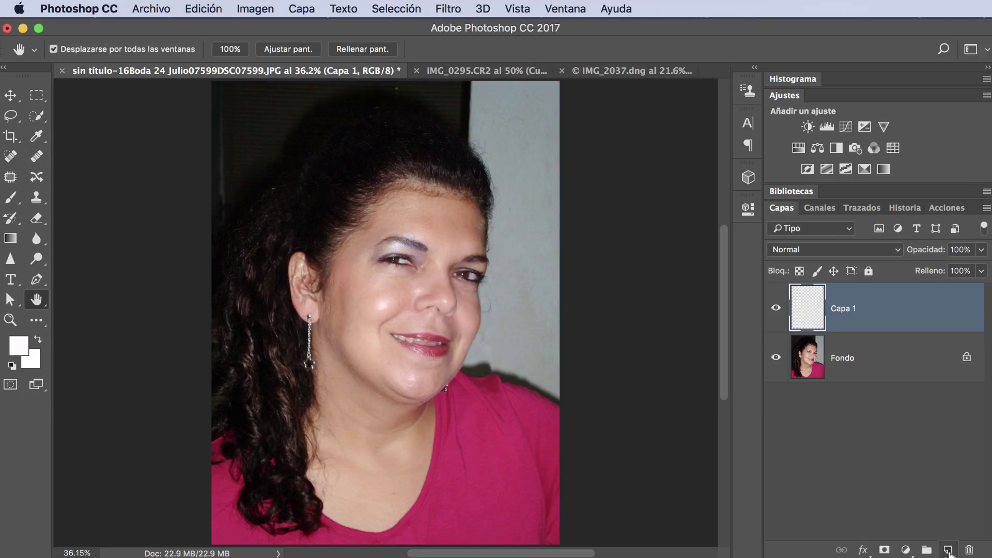
left_click(475, 342)
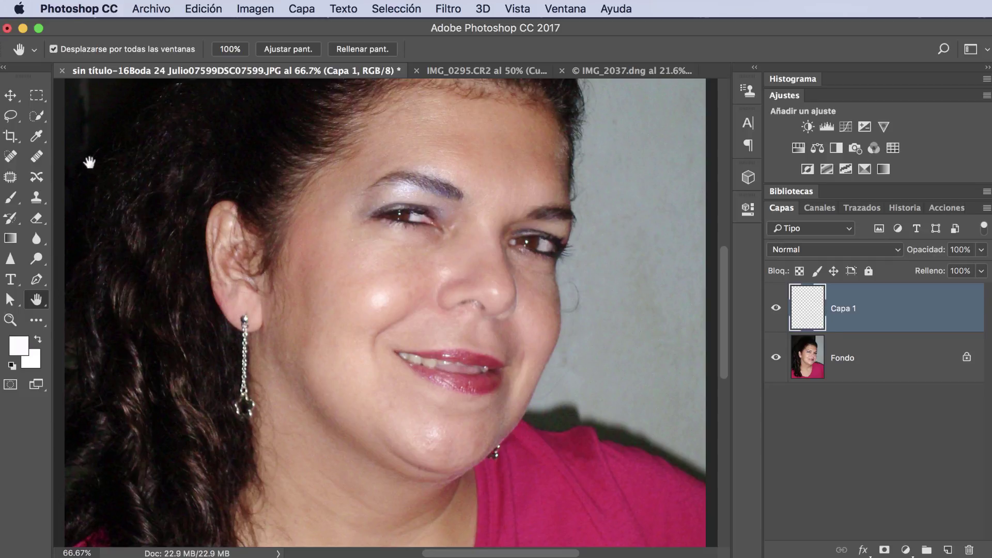
left_click(13, 157)
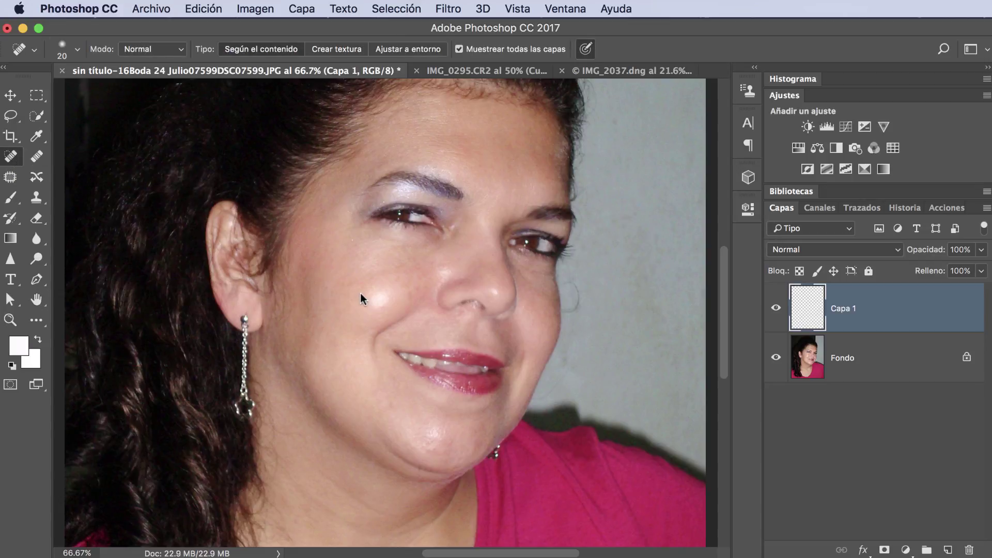
key("super+1")
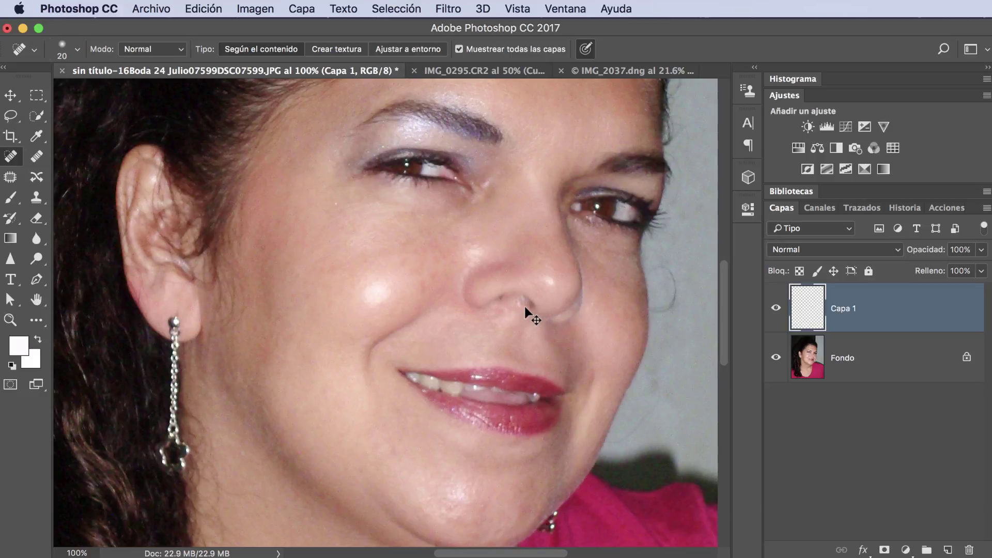
Step: Heal the blemishes on and beside the nose, under the eye, and on the chin
left_click(527, 307)
mouse_move(421, 283)
left_mouse_down()
mouse_move(424, 297)
mouse_move(439, 274)
mouse_move(426, 269)
mouse_move(443, 260)
mouse_move(411, 261)
mouse_move(431, 240)
mouse_move(425, 232)
mouse_move(396, 249)
mouse_move(457, 246)
left_mouse_up()
left_click(454, 240)
scroll(465, 289, "down", 3)
scroll(465, 290, "right", 2)
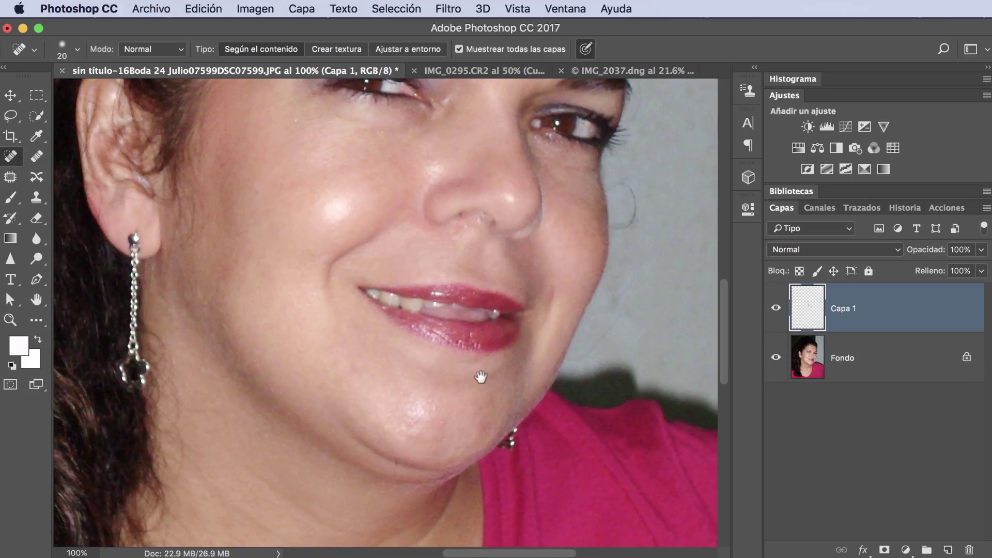
mouse_move(484, 417)
left_mouse_down()
mouse_move(484, 430)
mouse_move(460, 437)
mouse_move(443, 461)
mouse_move(431, 445)
mouse_move(443, 418)
mouse_move(432, 438)
mouse_move(419, 429)
mouse_move(442, 398)
mouse_move(432, 432)
mouse_move(451, 453)
left_mouse_up()
left_click_drag(476, 413, 485, 404)
left_click_drag(474, 443, 482, 435)
left_click_drag(488, 357, 435, 436)
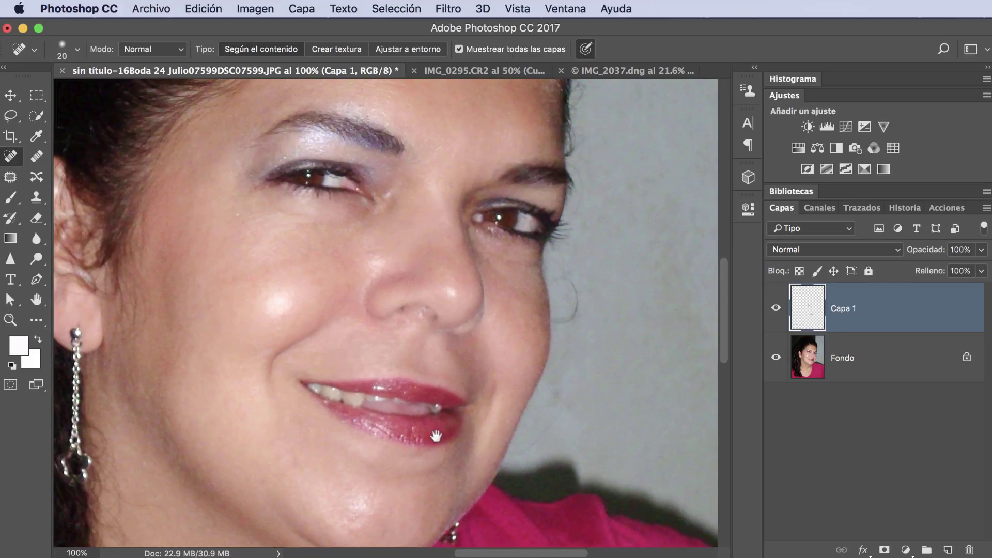
Step: Heal the forehead wrinkles and the small marks high on the forehead
left_click_drag(474, 289, 445, 434)
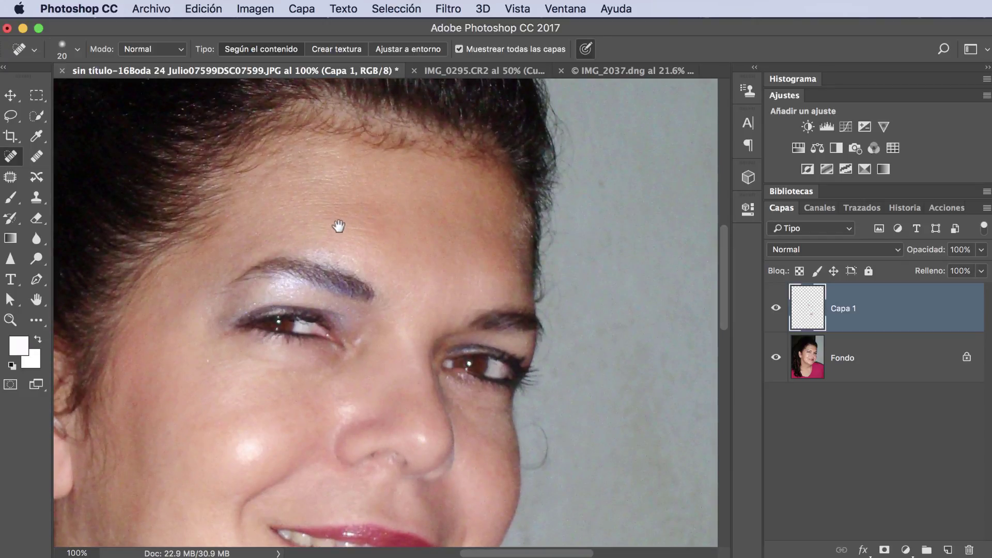
mouse_move(338, 226)
left_mouse_down()
mouse_move(377, 228)
mouse_move(376, 218)
mouse_move(338, 207)
mouse_move(382, 206)
left_mouse_up()
left_click_drag(316, 222, 388, 216)
left_click(387, 228)
left_click(428, 217)
left_click(423, 204)
scroll(449, 269, "down", 3)
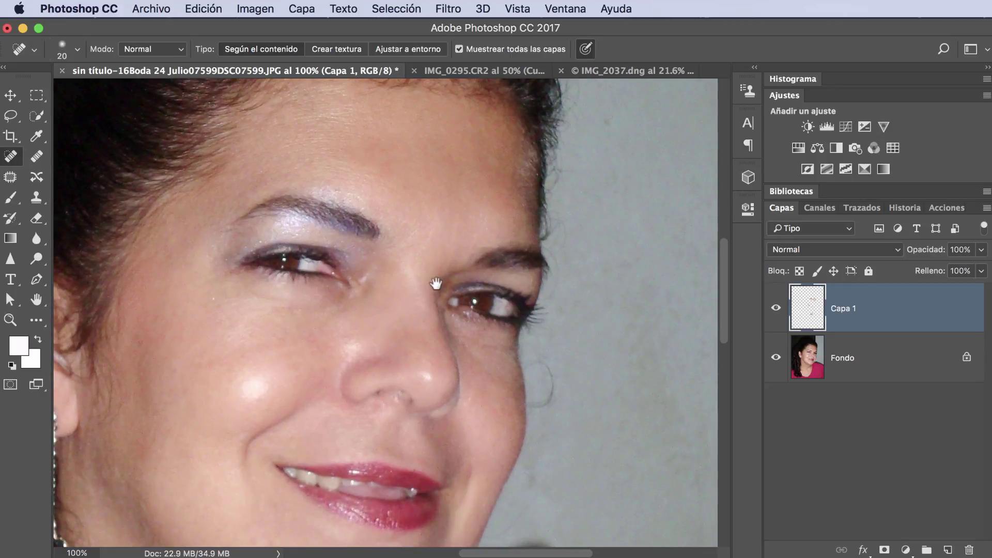
scroll(436, 284, "down", 3)
scroll(442, 201, "down", 2)
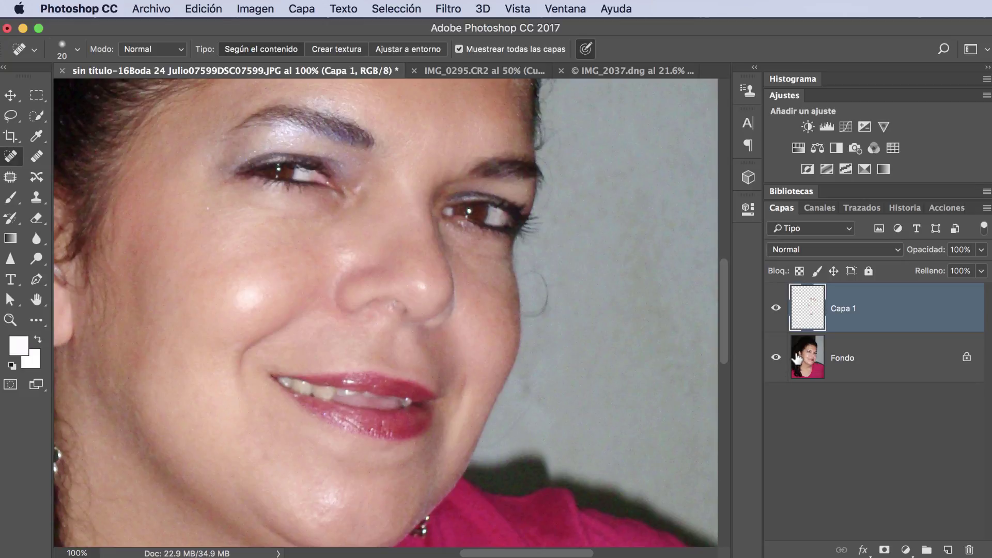
Step: Compare the healing by toggling Capa 1, then stamp all visible layers into new Capa 2
left_click(776, 310)
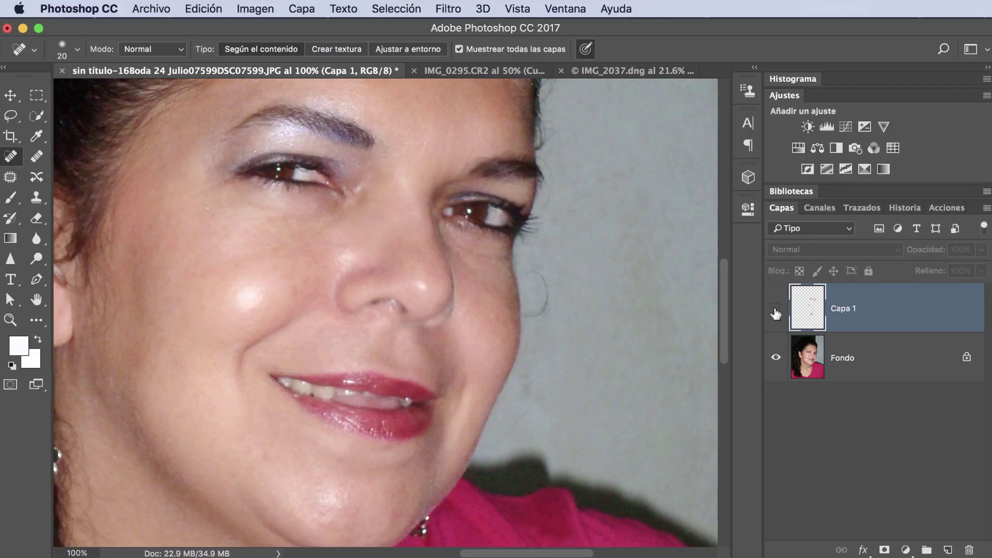
left_click(775, 310)
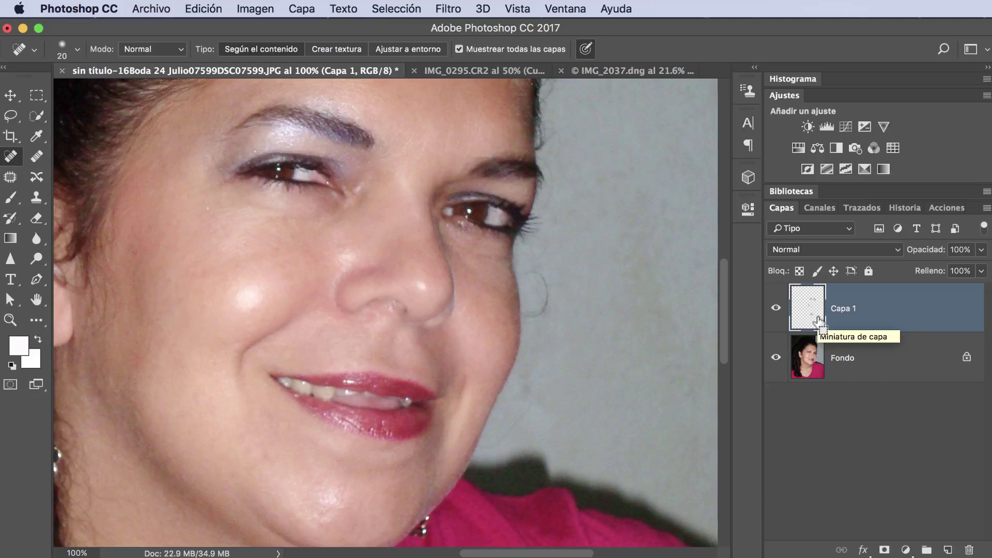
key("ctrl+alt+shift+e")
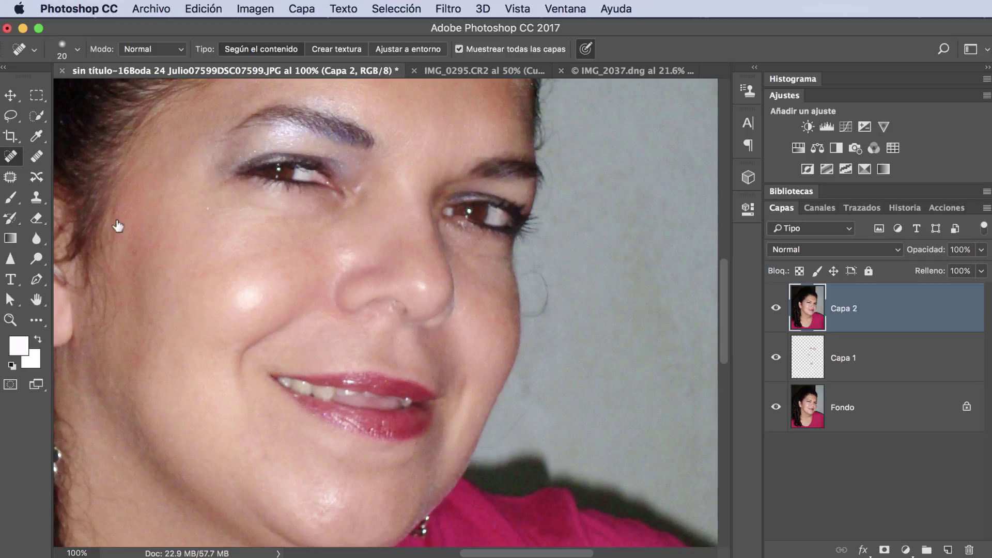
Step: With the Patch tool, replace the cheek and nose spots with nearby clean skin
left_click(12, 178)
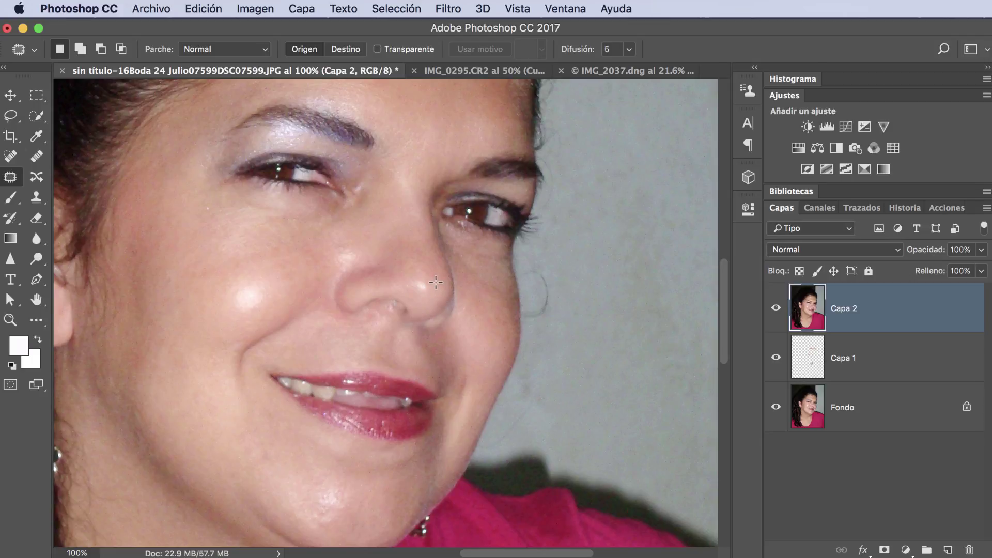
left_click_drag(436, 282, 422, 256)
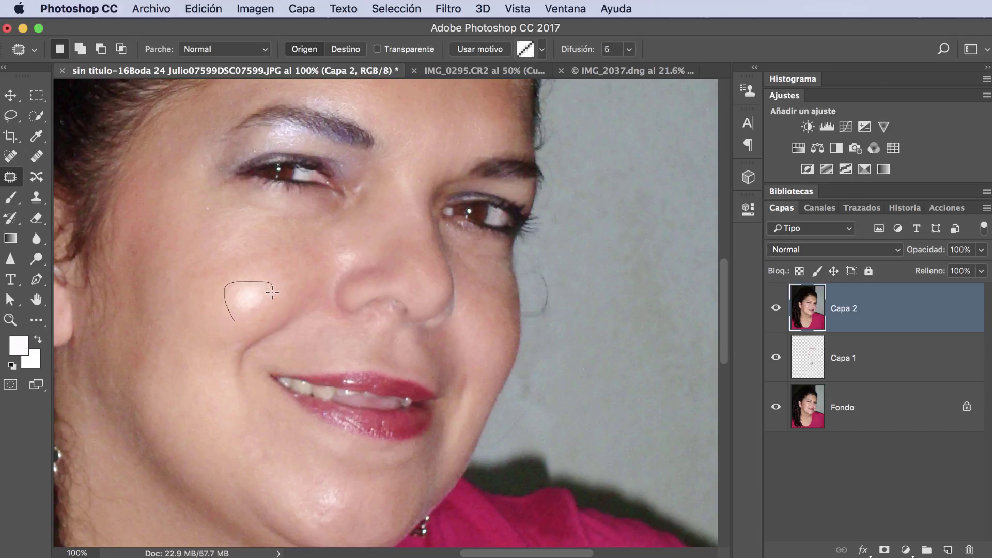
left_click_drag(235, 320, 189, 268)
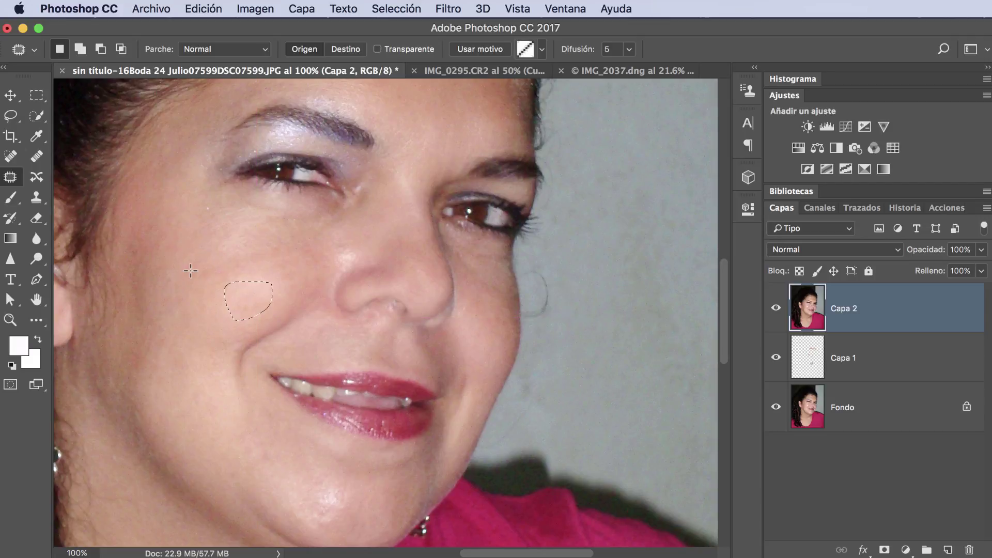
left_click_drag(366, 255, 339, 268)
mouse_move(348, 242)
left_mouse_down()
mouse_move(365, 256)
mouse_move(393, 242)
left_mouse_up()
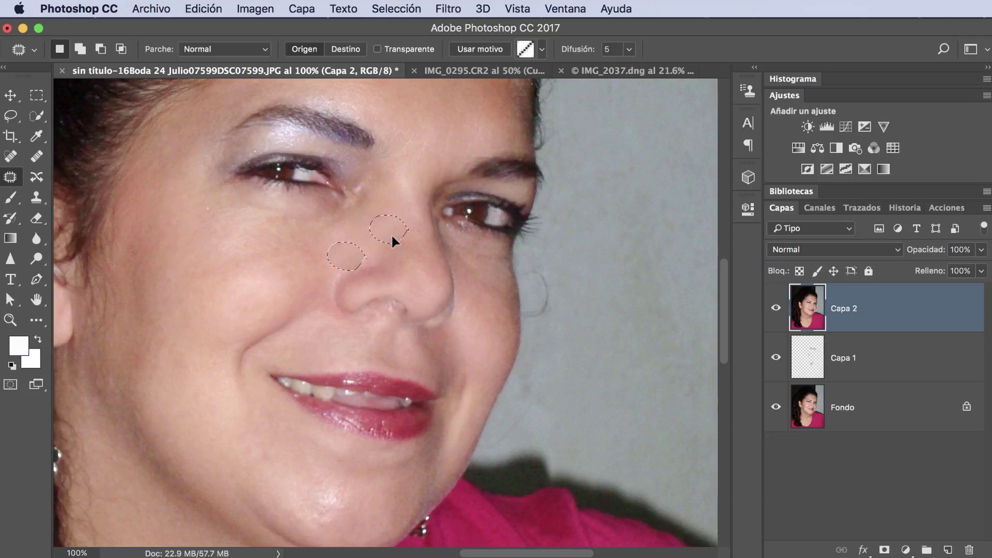
key("ctrl+d")
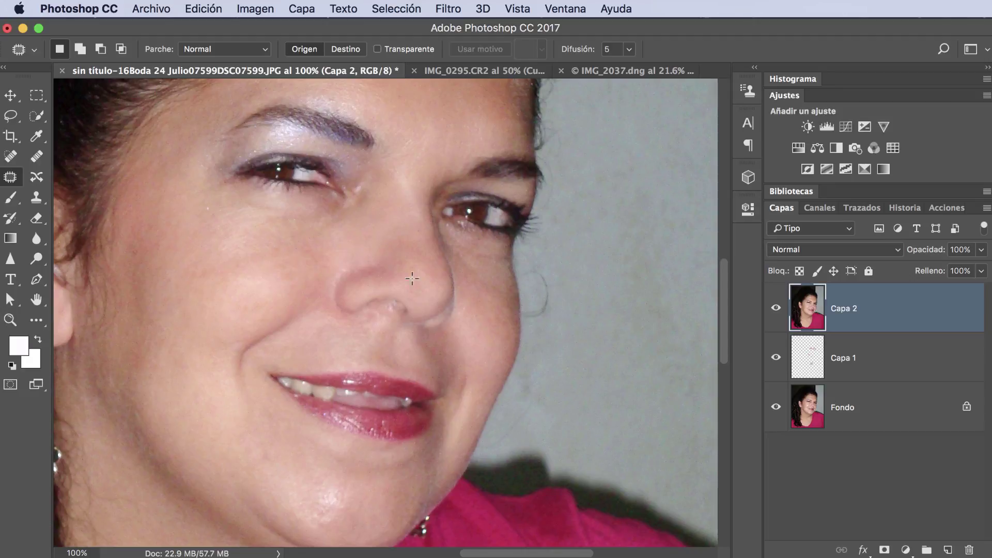
Step: Patch the chin spot and the area above the eyebrow with forehead texture
left_click_drag(458, 342, 434, 254)
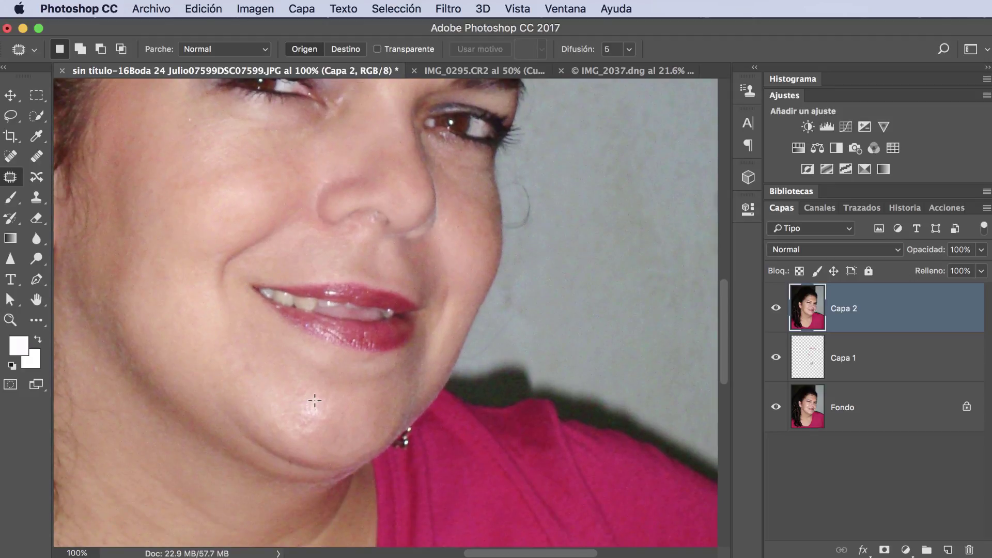
mouse_move(281, 403)
left_mouse_down()
mouse_move(298, 437)
mouse_move(281, 404)
mouse_move(376, 402)
left_mouse_up()
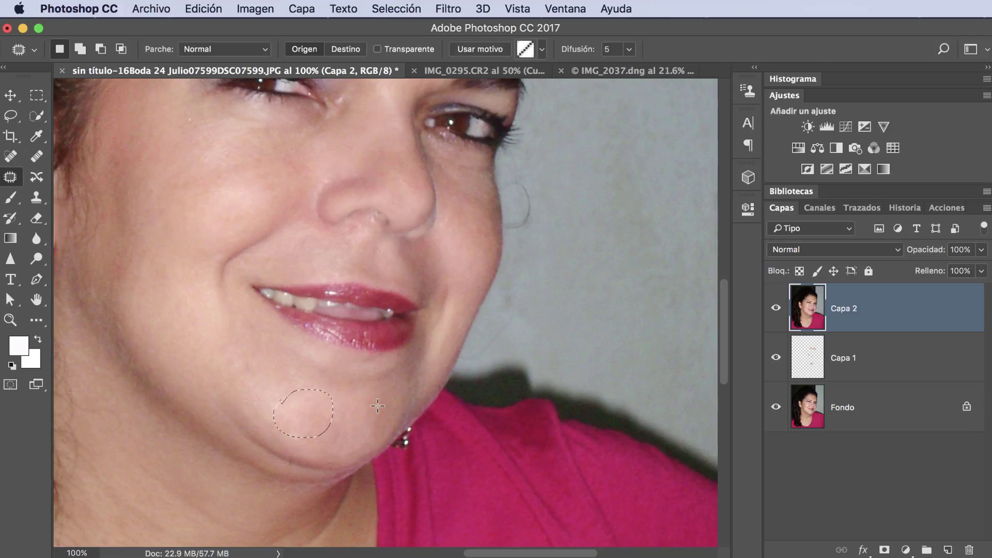
scroll(370, 401, "up", 2)
scroll(370, 401, "up", 3)
scroll(370, 401, "up", 3)
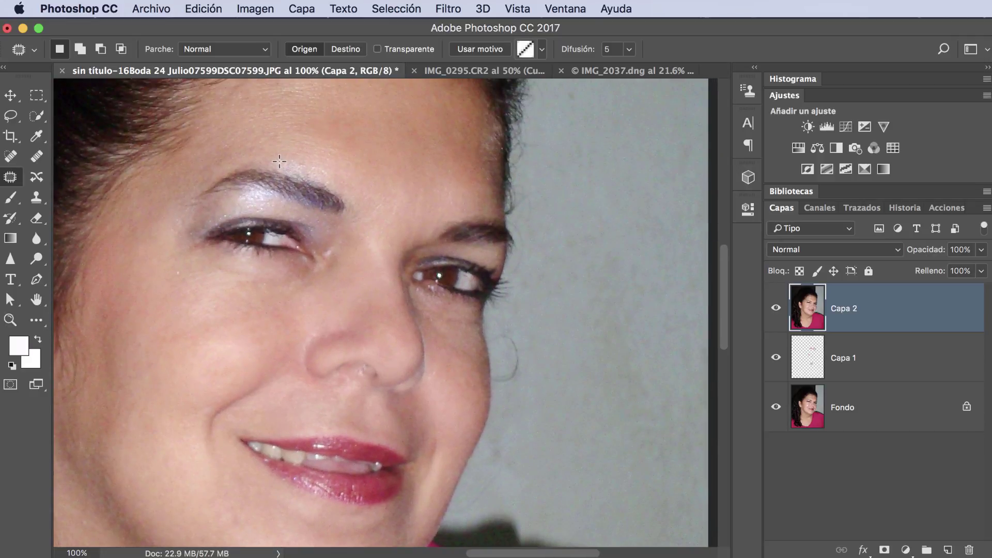
left_click_drag(279, 161, 330, 170)
left_click_drag(331, 169, 279, 161)
left_click_drag(365, 138, 364, 139)
Step: Compare Capa 2 before and after patching, then deselect
left_click(776, 310)
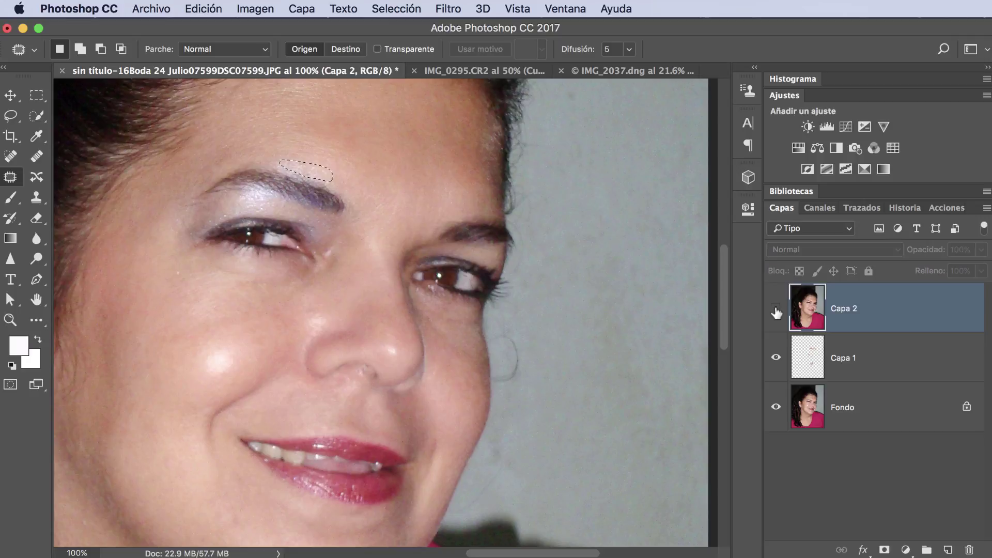
left_click(777, 310)
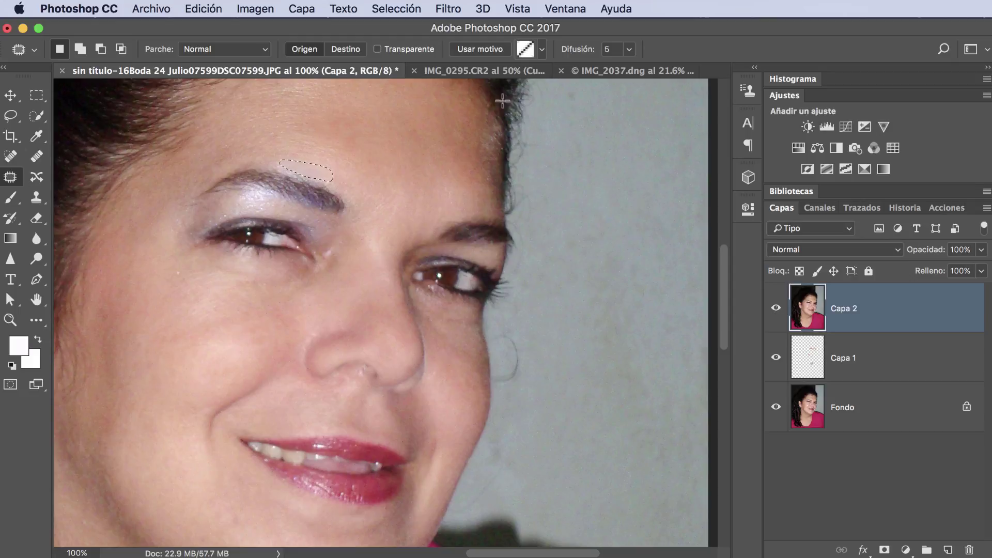
left_click(397, 9)
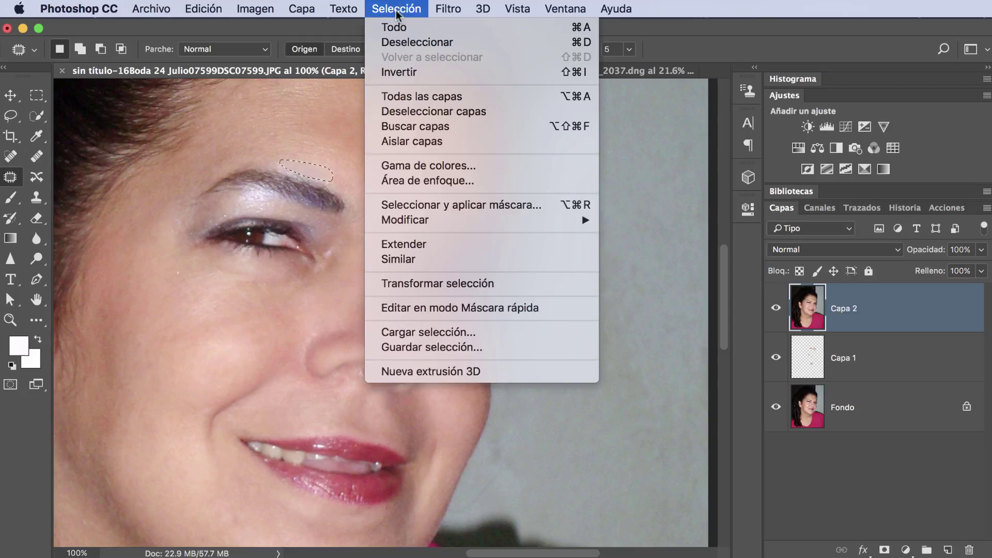
left_click(409, 43)
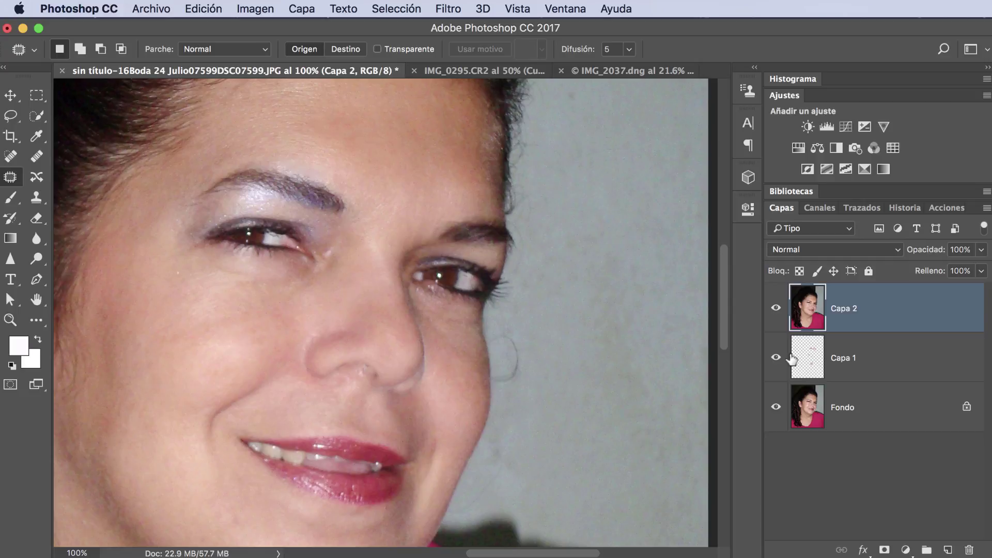
Step: Add a Curves adjustment, hide Capa 2, and lower the RGB curve to darken highlights
left_click(844, 129)
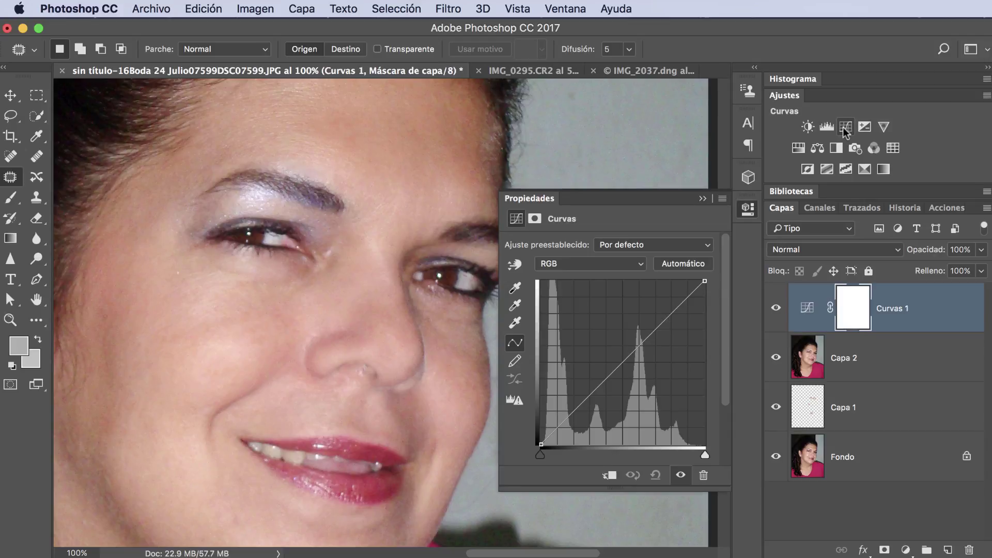
left_click(776, 359)
left_click(777, 360)
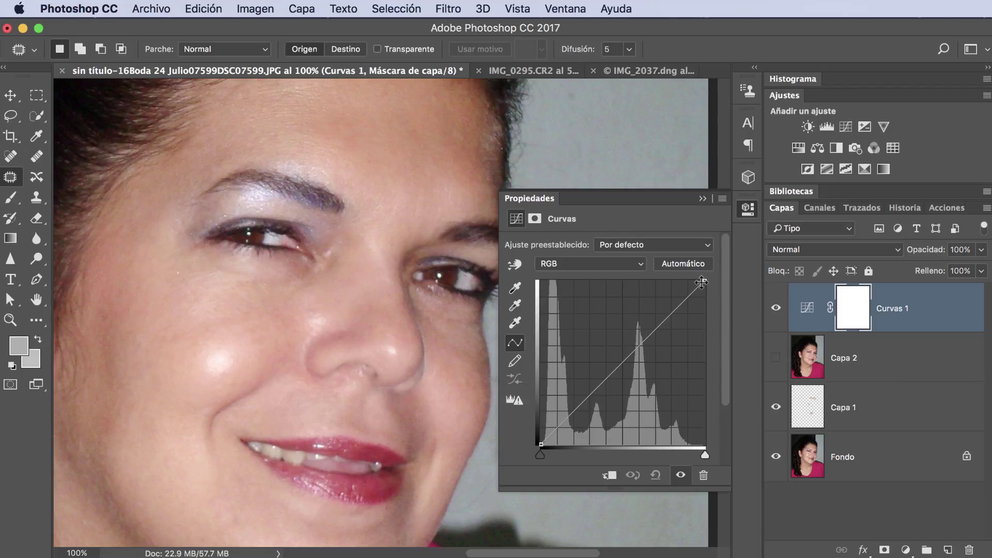
left_click_drag(705, 281, 705, 301)
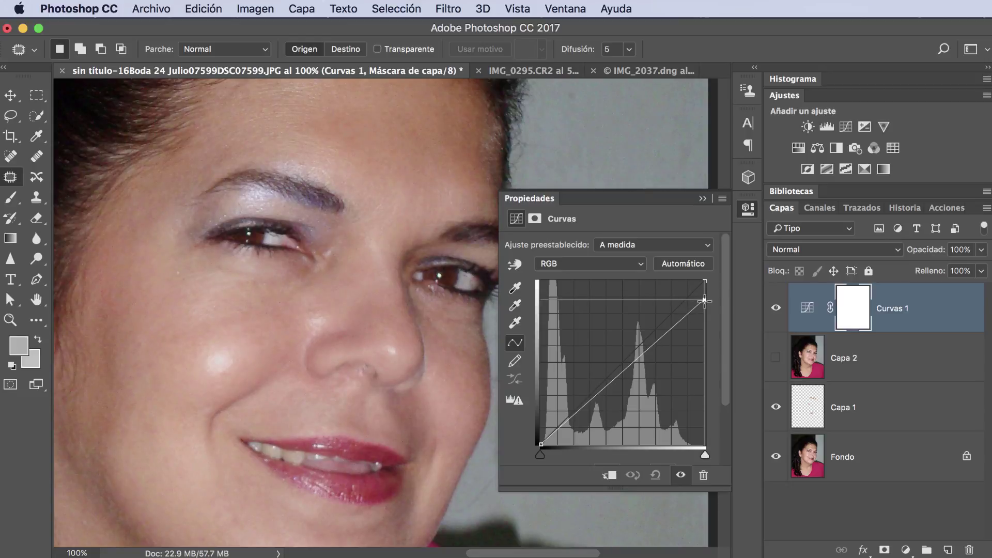
left_click(624, 373)
left_click_drag(624, 373, 629, 377)
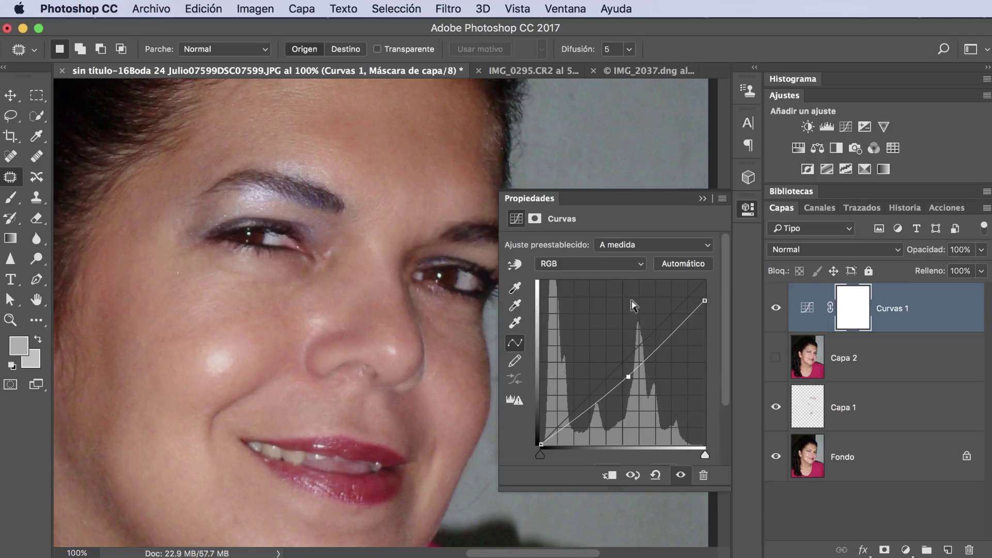
Step: Pull the Rojo and Azul channel curves down below the diagonal
left_click(613, 264)
left_click(612, 274)
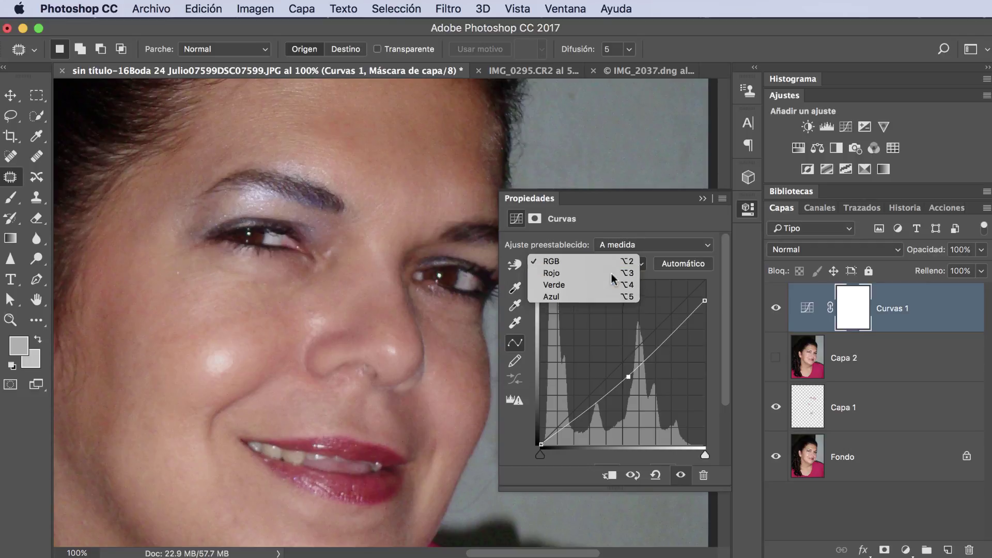
left_click(634, 352)
left_click_drag(634, 353, 641, 359)
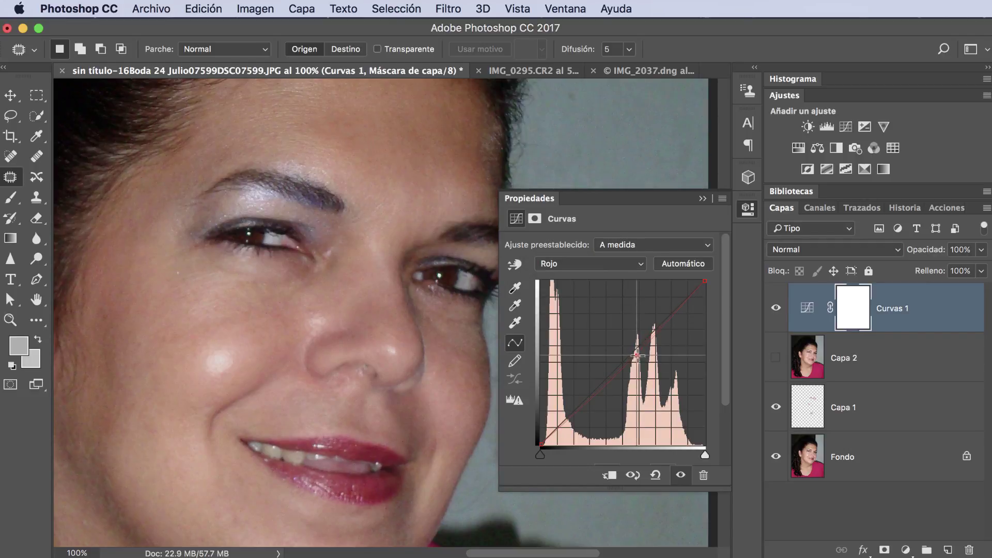
left_click(589, 264)
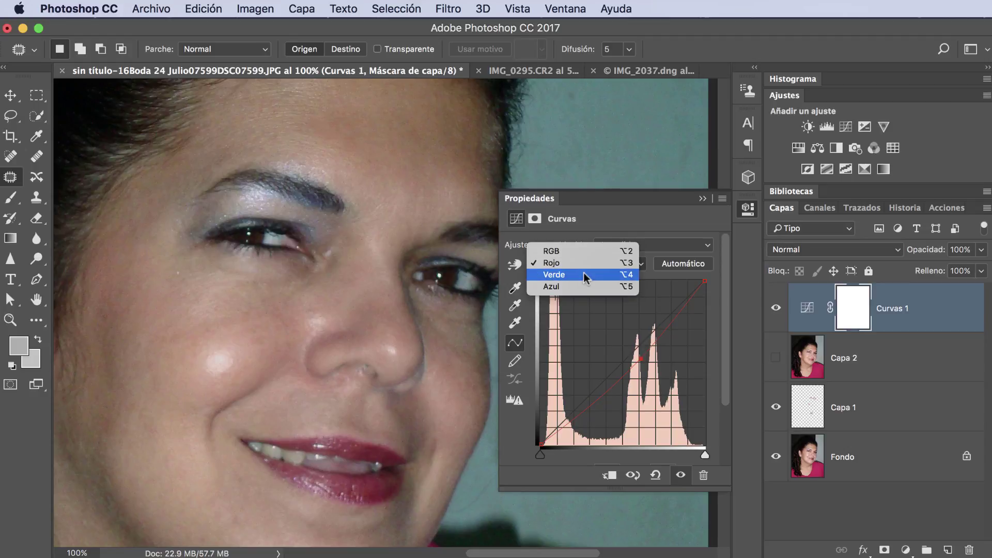
left_click(587, 283)
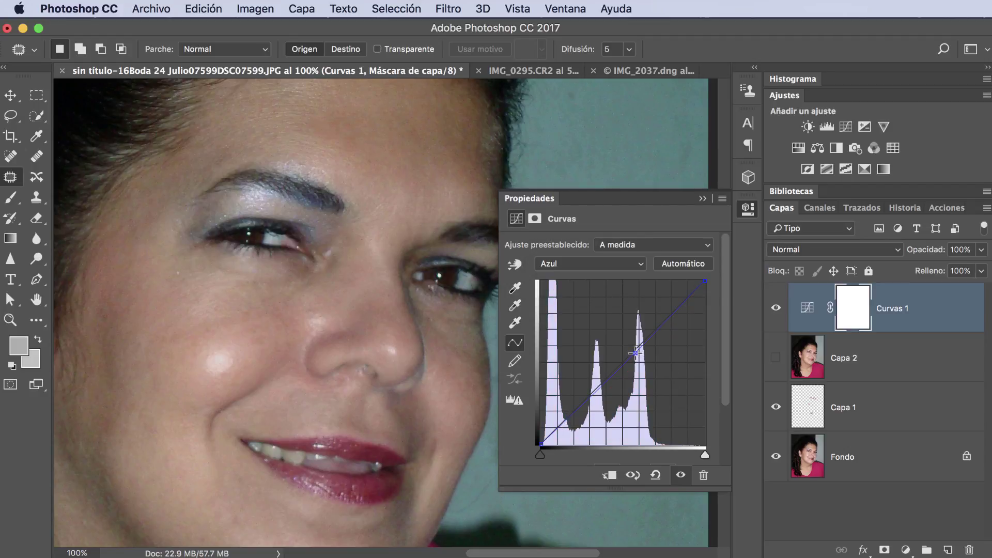
left_click_drag(634, 351, 643, 362)
Step: Build a Gama de colores mask sampling shine on the cheek, nose, brow and chin
left_click(535, 220)
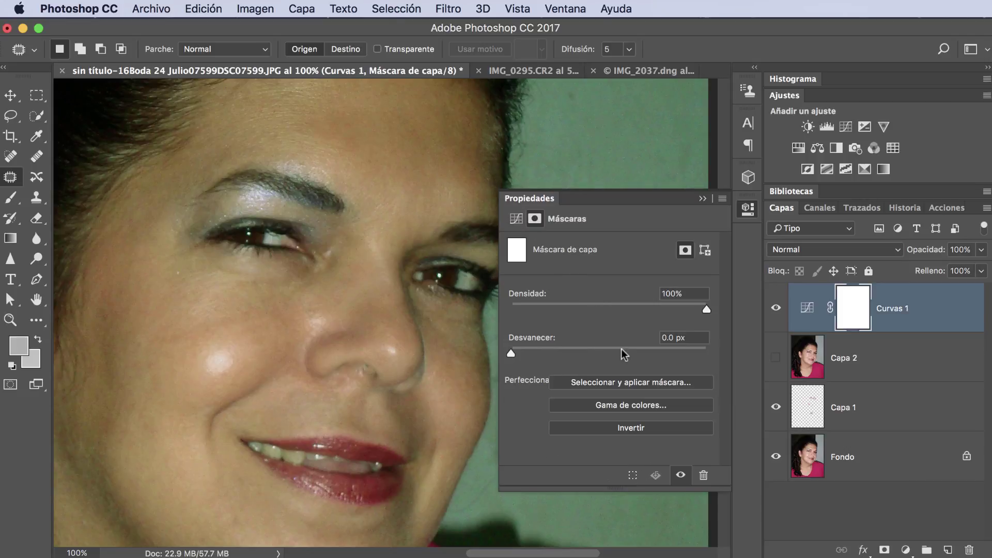
left_click(637, 407)
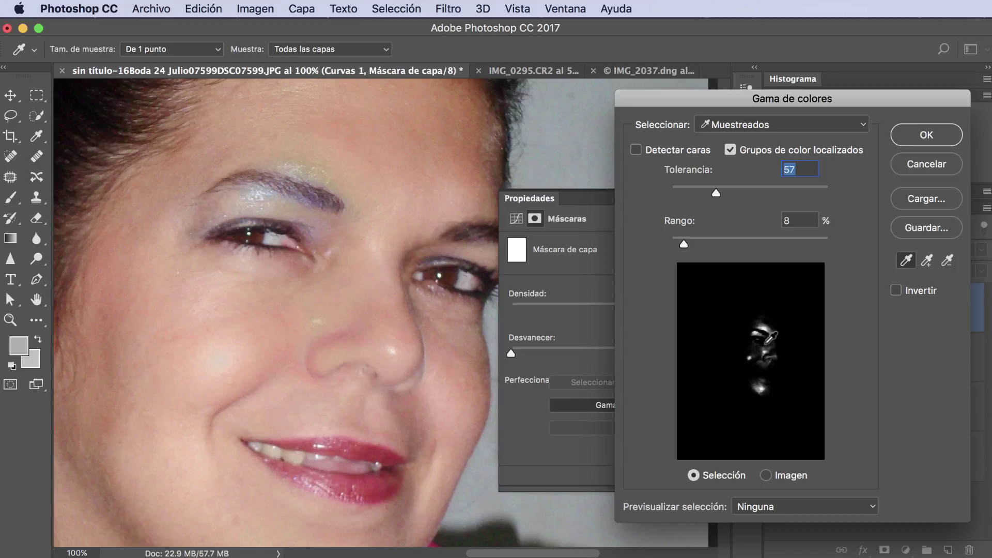
left_click(762, 336)
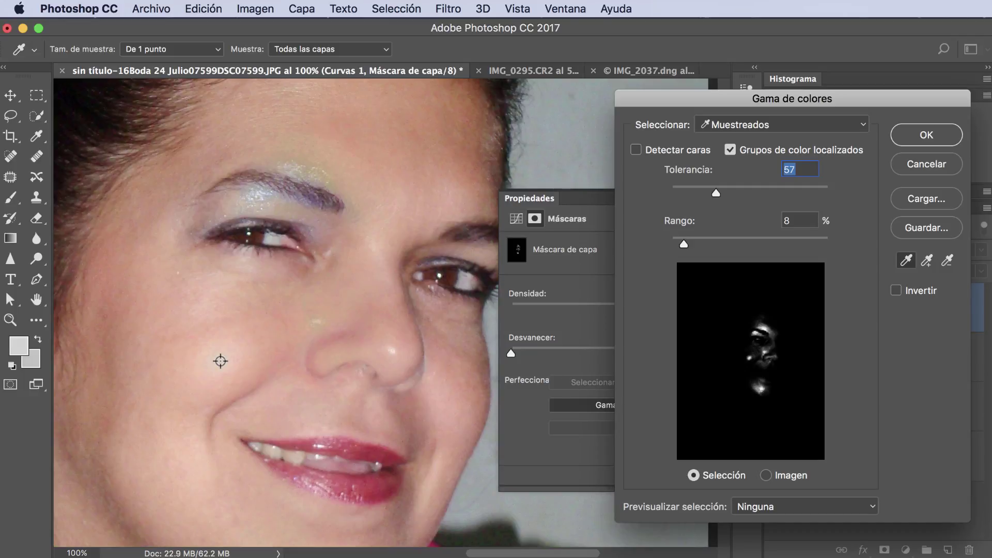
left_click(227, 360)
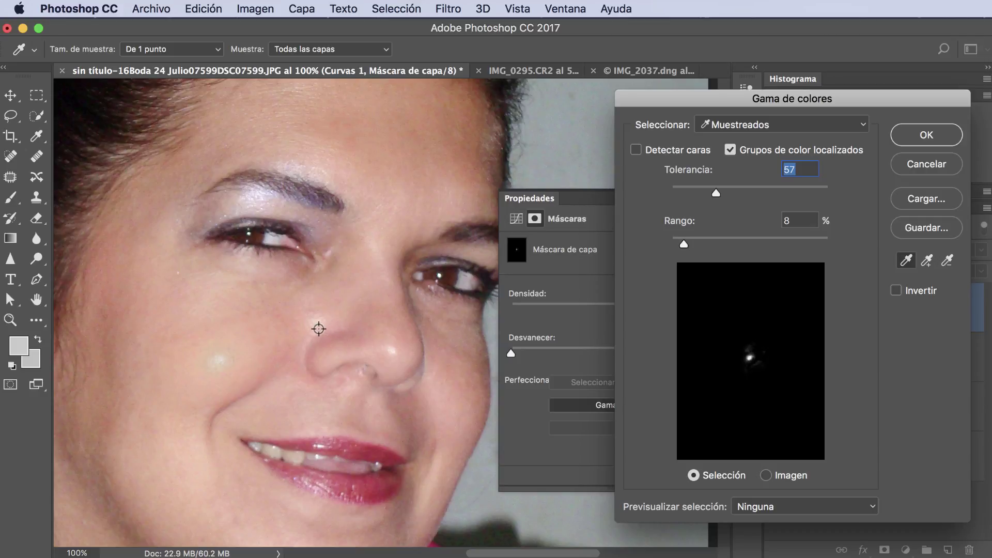
left_click(319, 328)
left_click(391, 353)
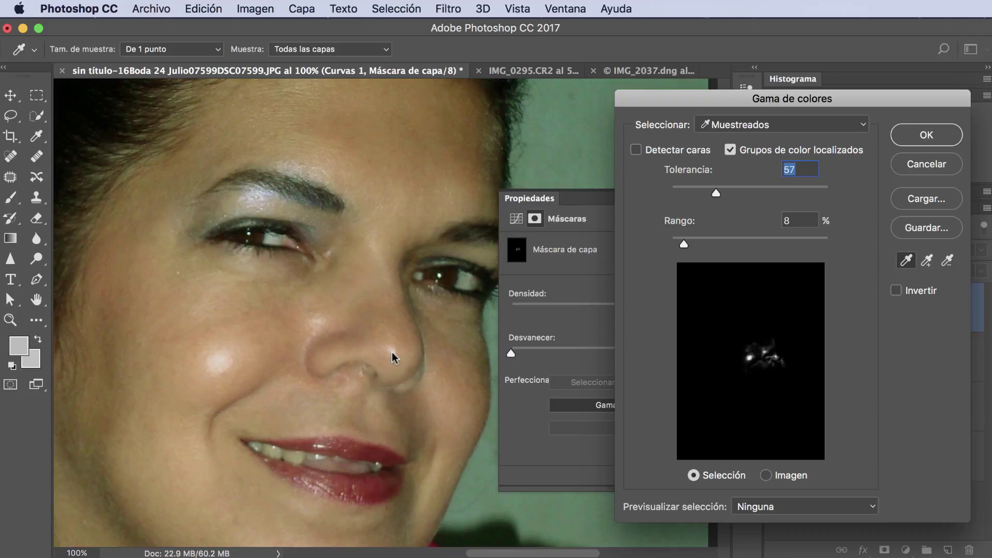
left_click(256, 208)
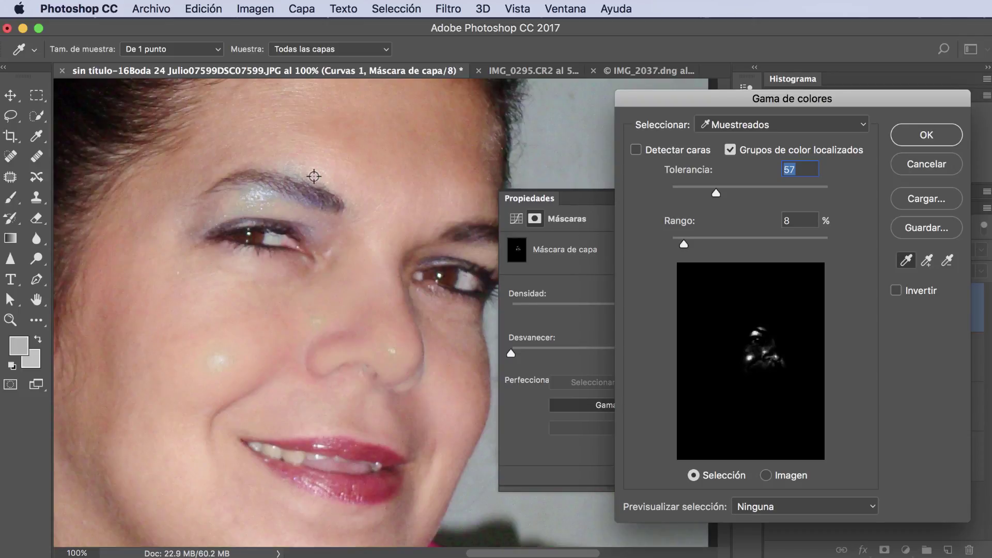
left_click(294, 170)
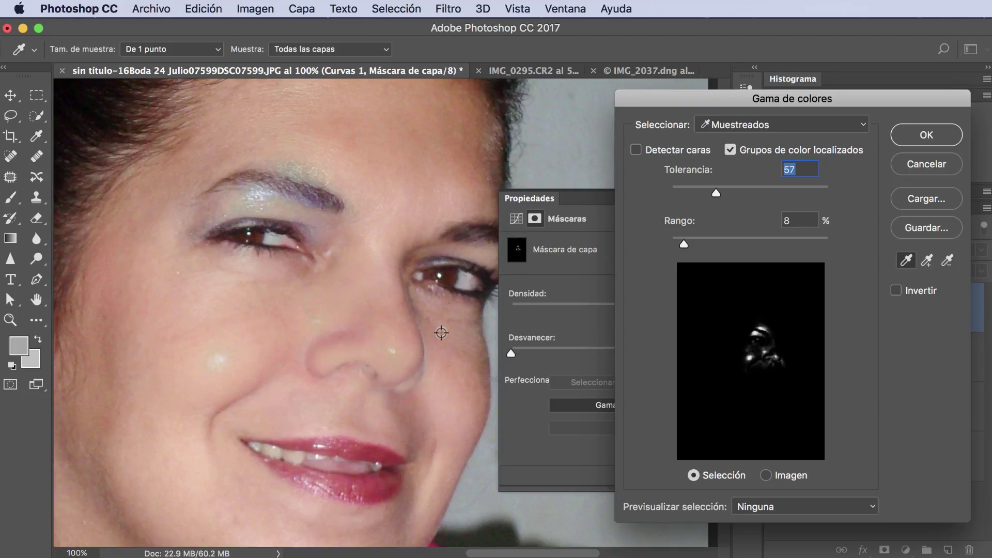
left_click_drag(440, 334, 439, 253)
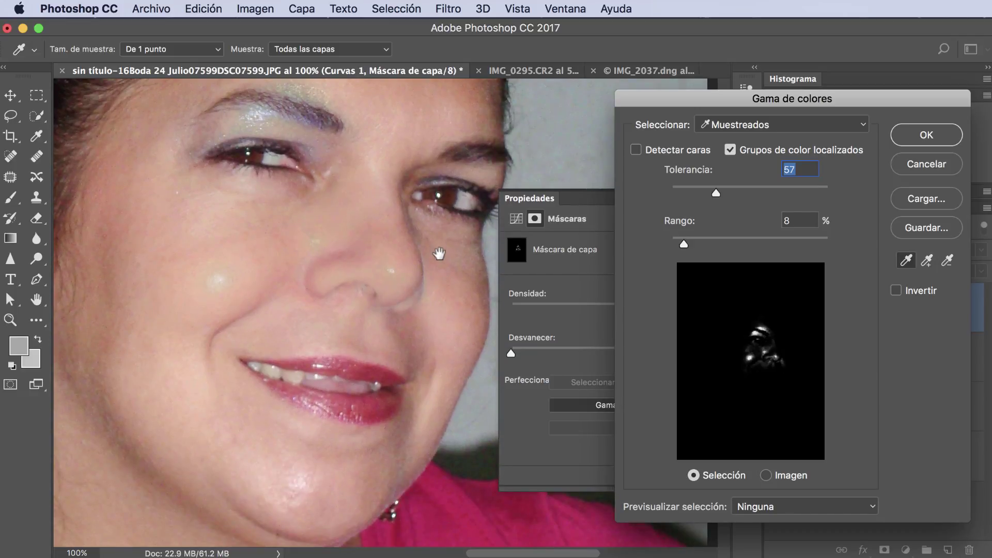
left_click(298, 483)
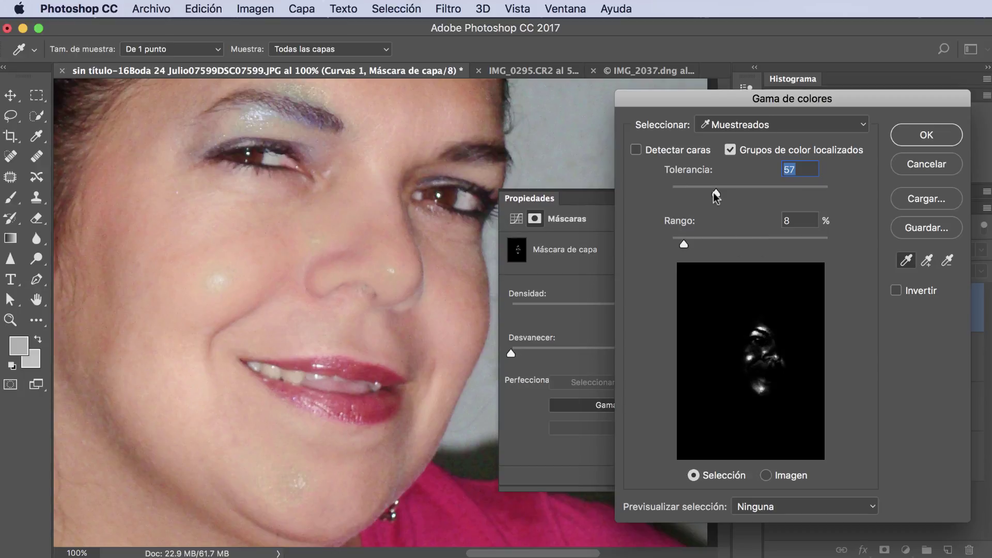
Step: Set Tolerancia to 23, widen the Rango around the samples, and apply the mask
mouse_move(714, 193)
left_mouse_down()
mouse_move(746, 194)
mouse_move(688, 190)
mouse_move(704, 191)
left_mouse_up()
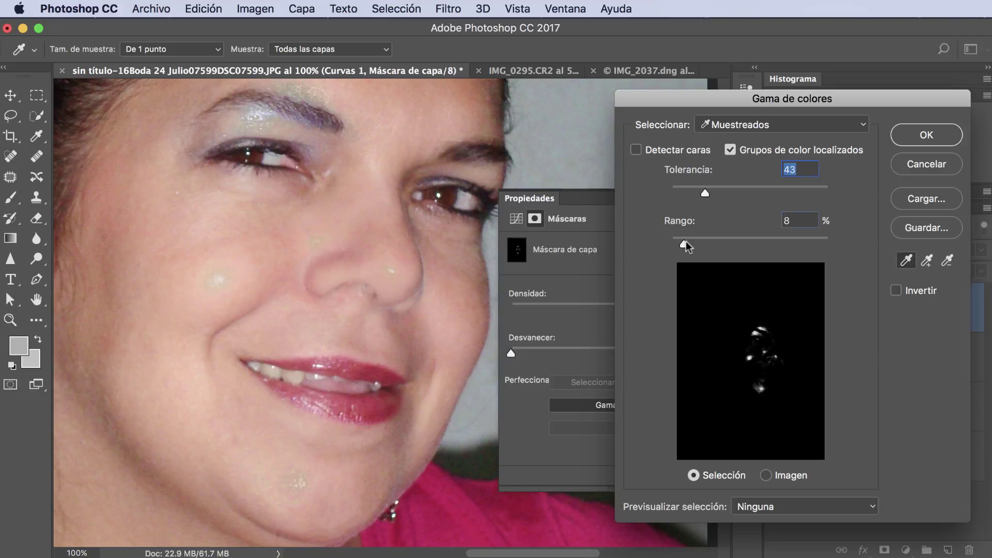
mouse_move(685, 242)
left_mouse_down()
mouse_move(727, 244)
mouse_move(706, 244)
left_mouse_up()
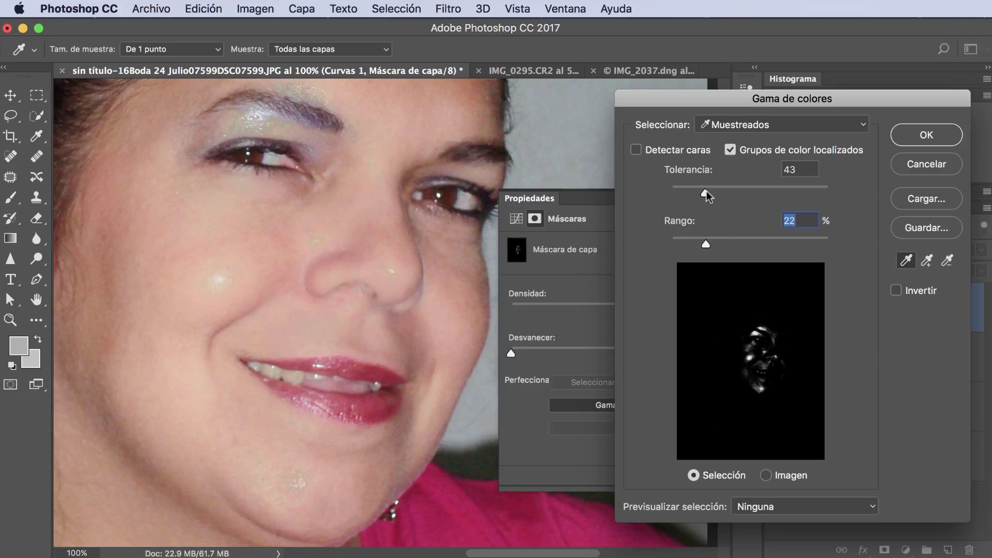
left_click_drag(706, 191, 689, 192)
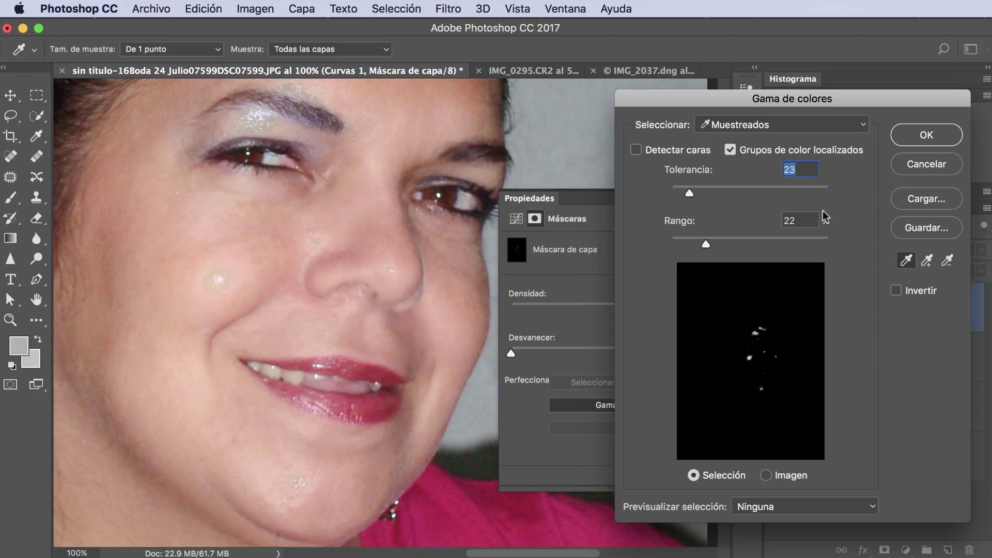
left_click(926, 134)
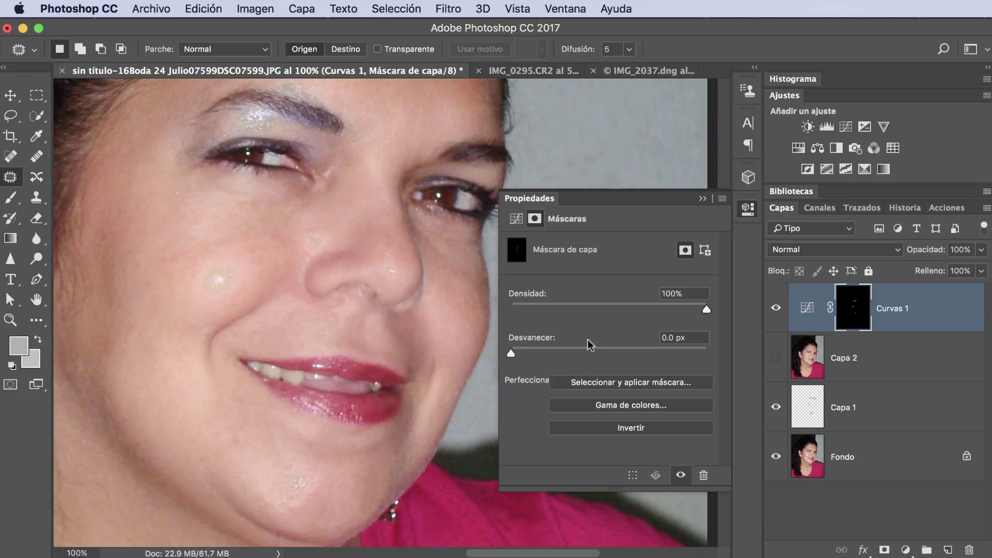
Step: Feather the Curvas 1 mask to about 340 px, show Capa 2 again, and close Properties
left_click_drag(513, 352, 596, 356)
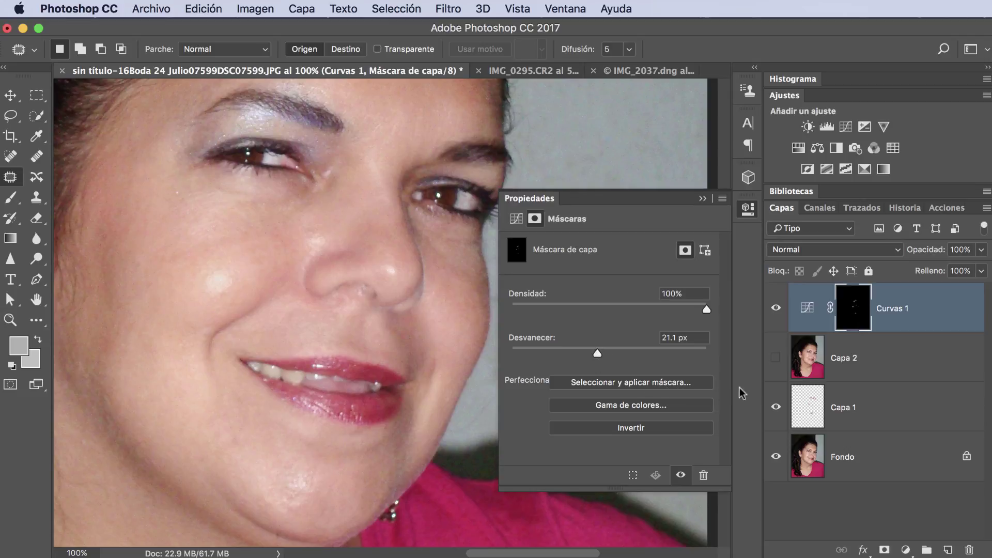
left_click(776, 361)
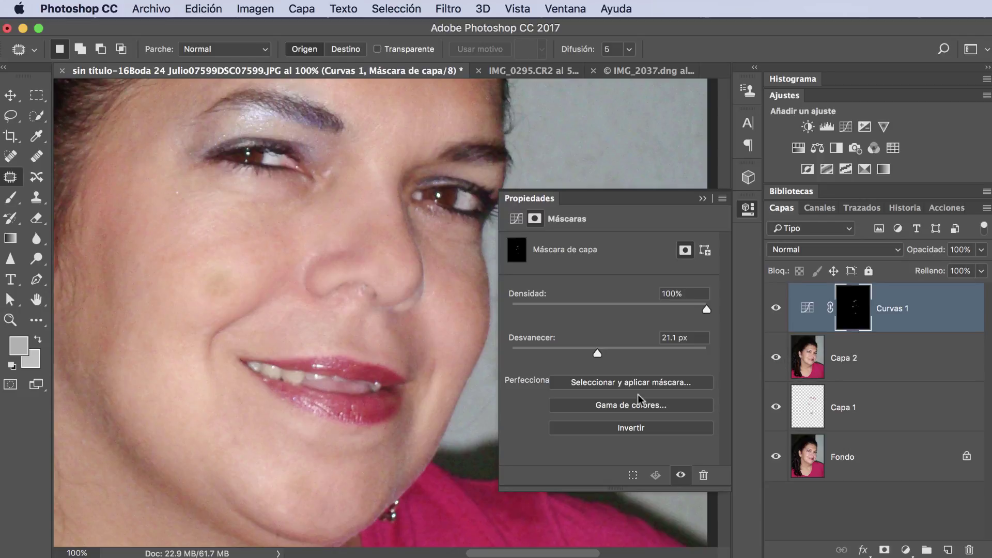
left_click_drag(597, 352, 615, 352)
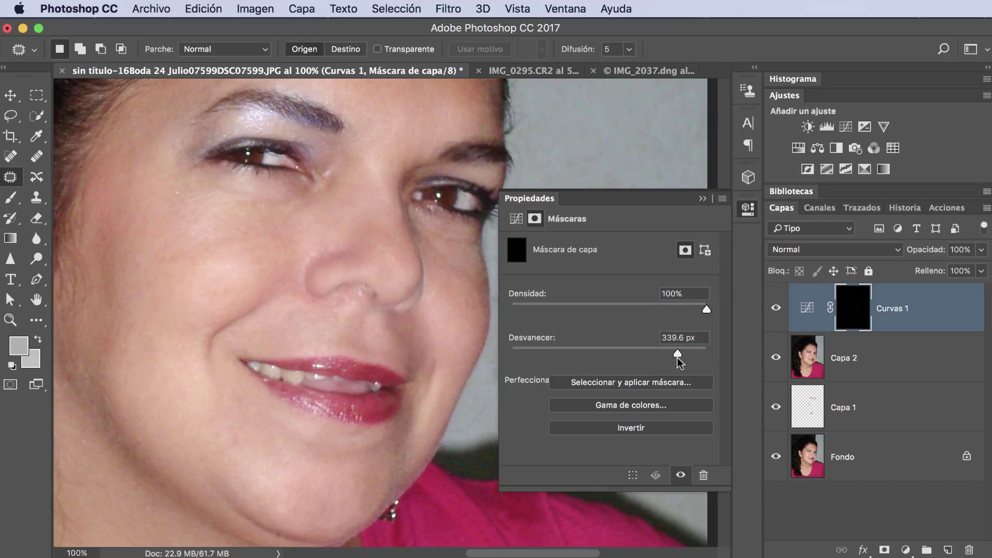
left_click(704, 199)
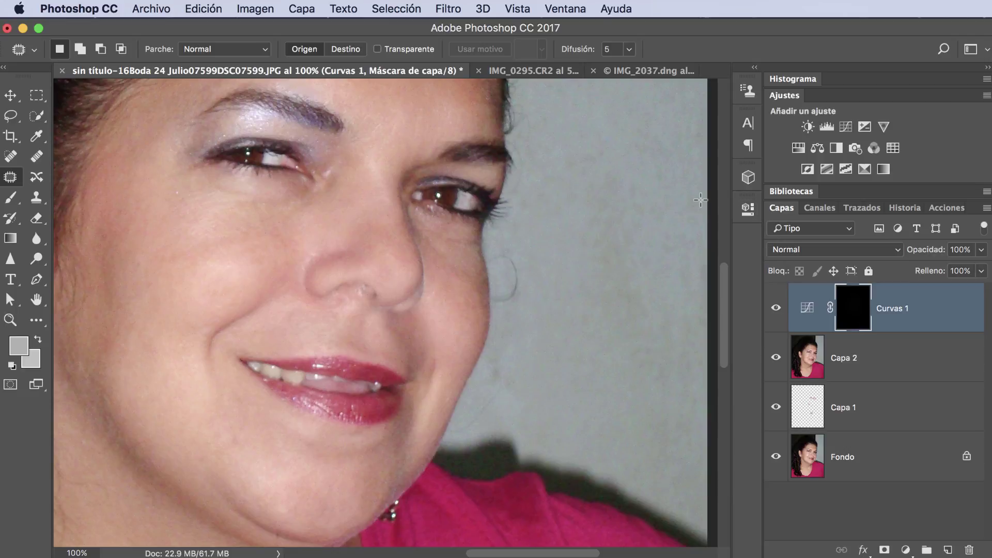
Step: Lower Curvas 1's midpoint and highlight endpoint further, comparing the effect on and off
left_click(776, 311)
left_click(776, 311)
double_click(807, 313)
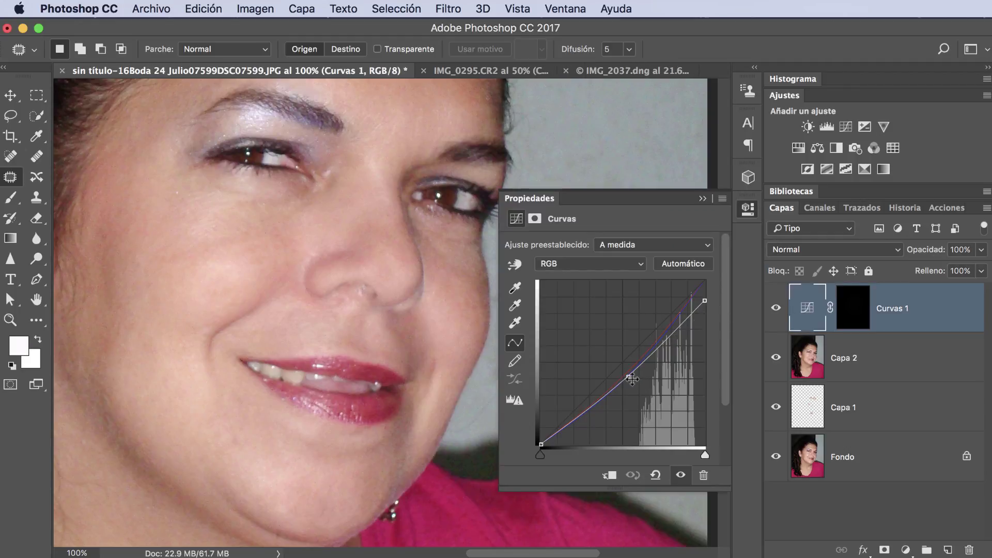
left_click_drag(629, 378, 634, 381)
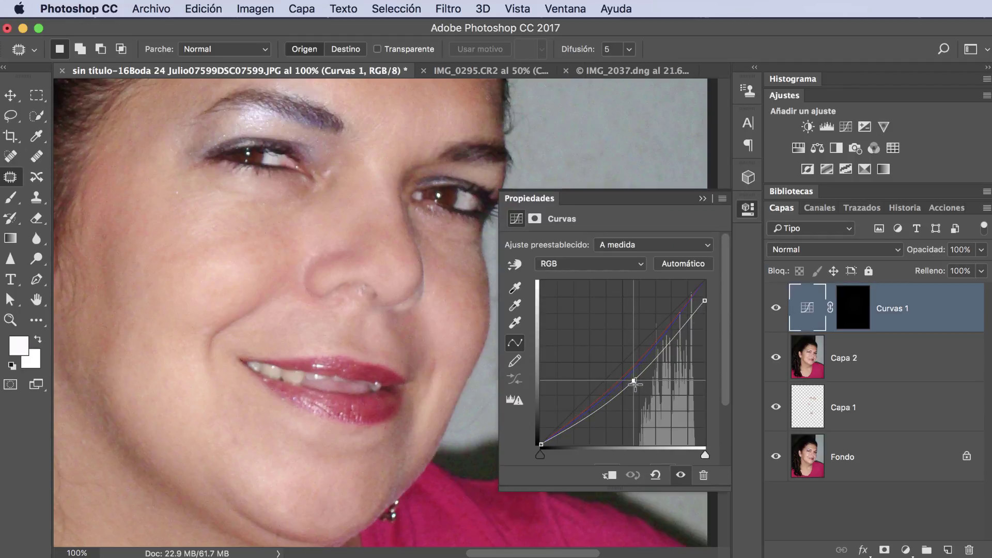
left_click_drag(705, 300, 705, 314)
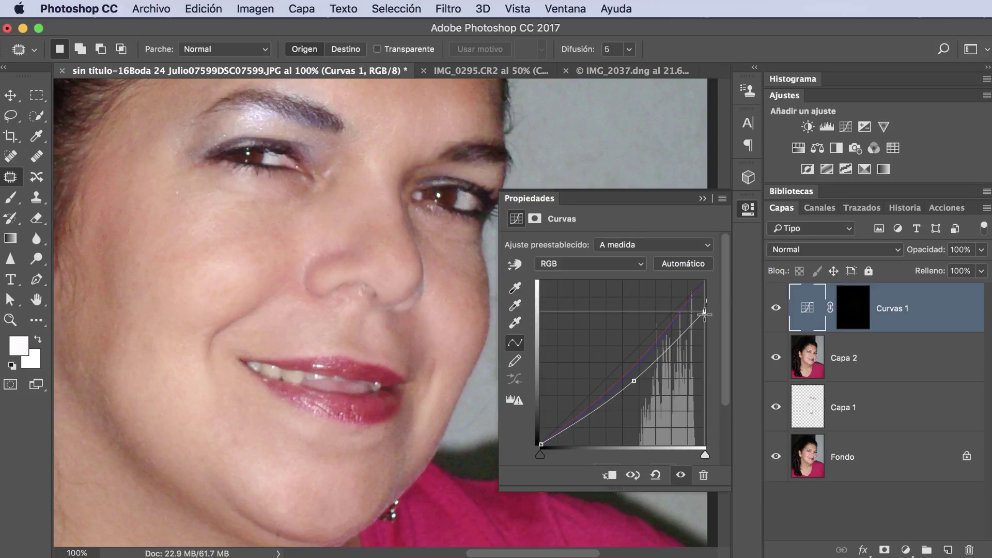
left_click(703, 199)
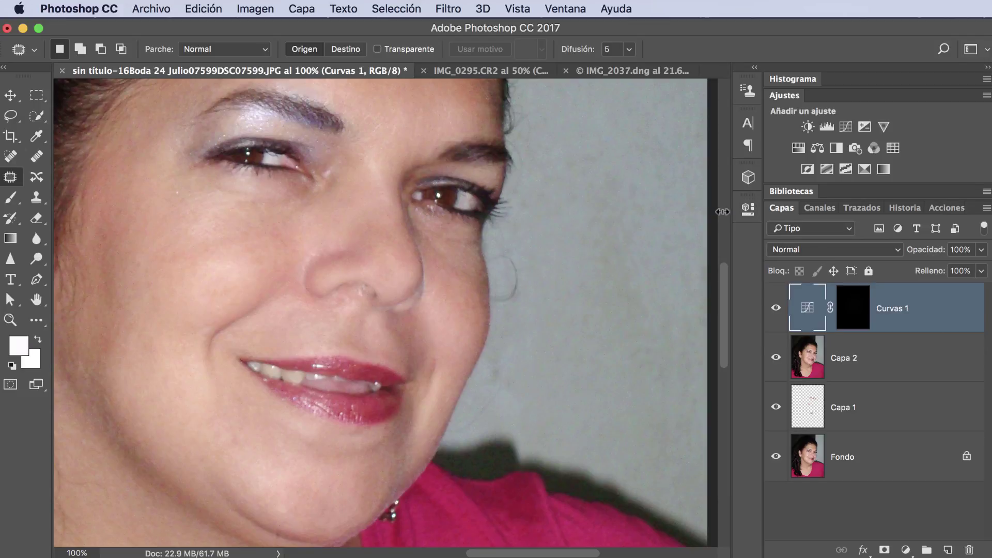
left_click(775, 311)
left_click(775, 310)
Step: On new layer Capa 3, clone-stamp clean skin over the cheek at 38% opacity, sampling All Layers
left_click(947, 551)
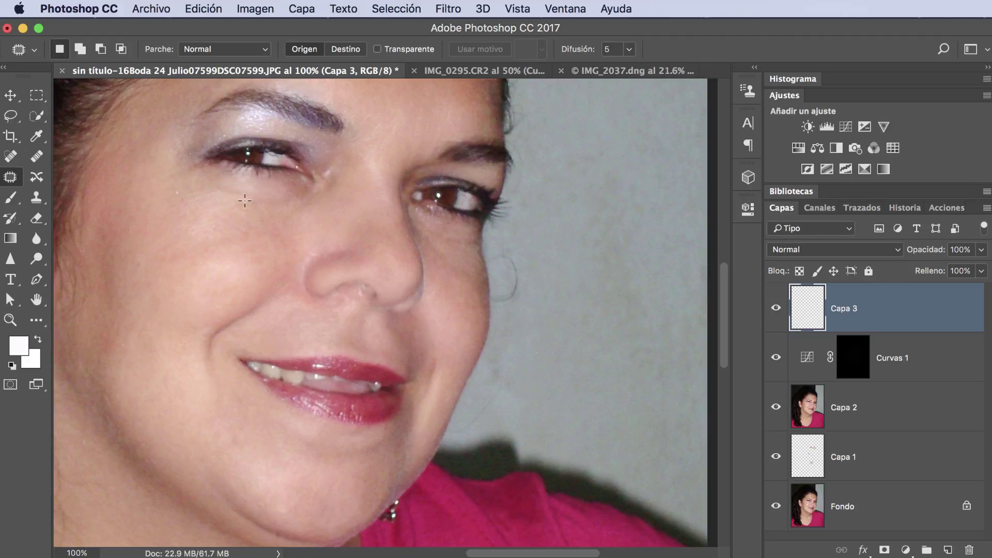
left_click(42, 203)
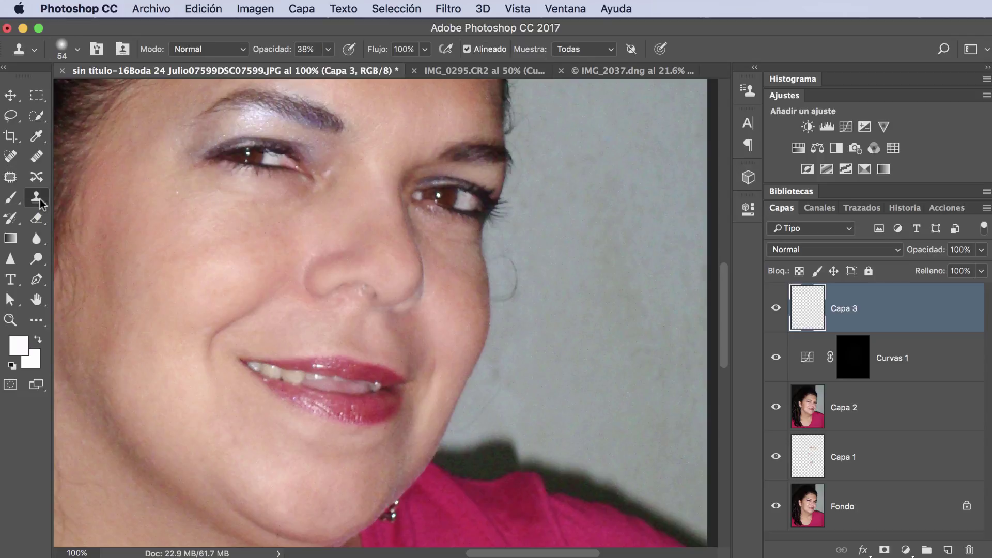
left_click(166, 253, "alt")
mouse_move(178, 255)
left_mouse_down()
mouse_move(205, 280)
mouse_move(230, 263)
mouse_move(226, 283)
mouse_move(193, 261)
mouse_move(264, 278)
mouse_move(299, 472)
mouse_move(250, 488)
mouse_move(266, 465)
mouse_move(275, 500)
mouse_move(300, 485)
mouse_move(360, 481)
mouse_move(321, 498)
mouse_move(275, 465)
mouse_move(257, 481)
mouse_move(268, 479)
mouse_move(243, 476)
mouse_move(294, 501)
mouse_move(364, 459)
left_mouse_up()
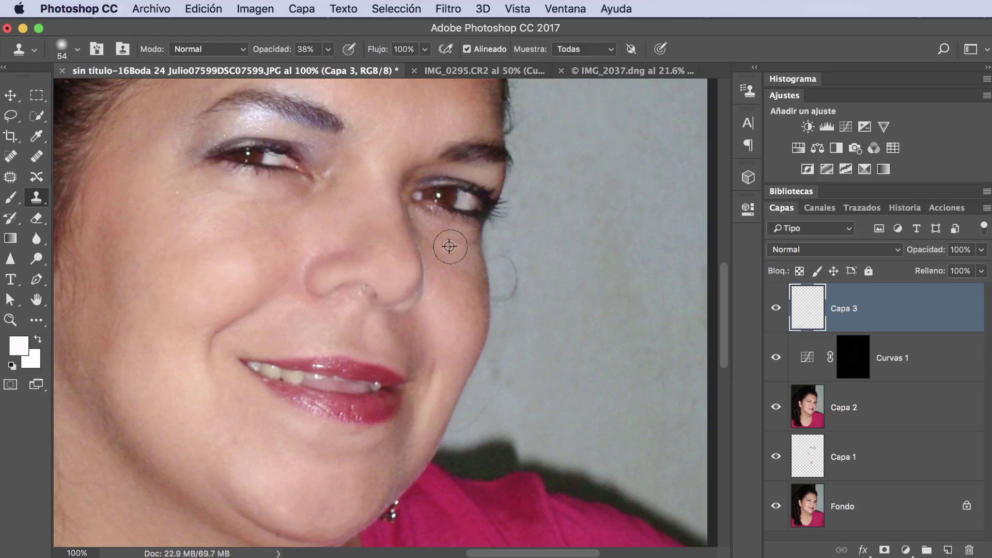
Step: Clone smooth skin over the brow and temple, then toggle Capa 3 to compare
left_click_drag(474, 213, 478, 323)
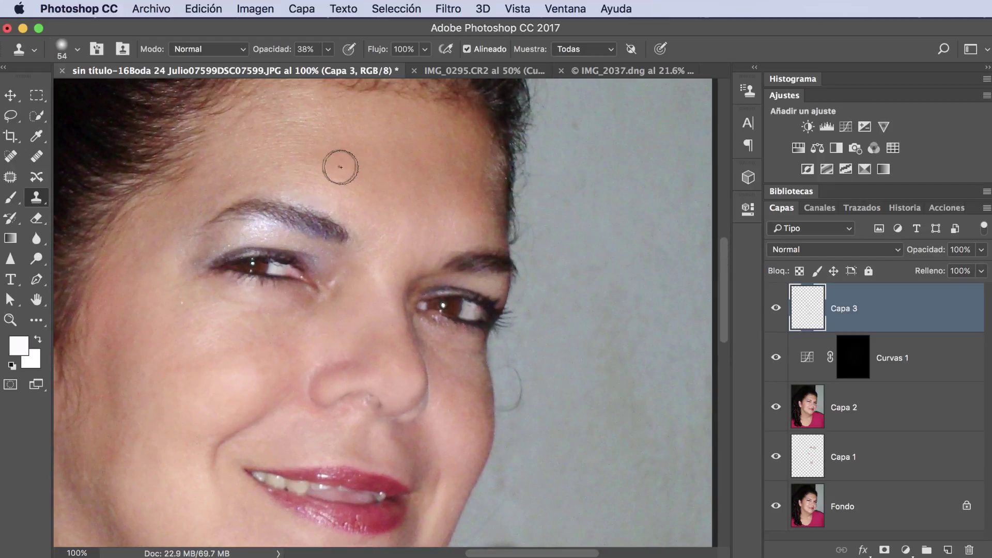
left_click(344, 169, "alt")
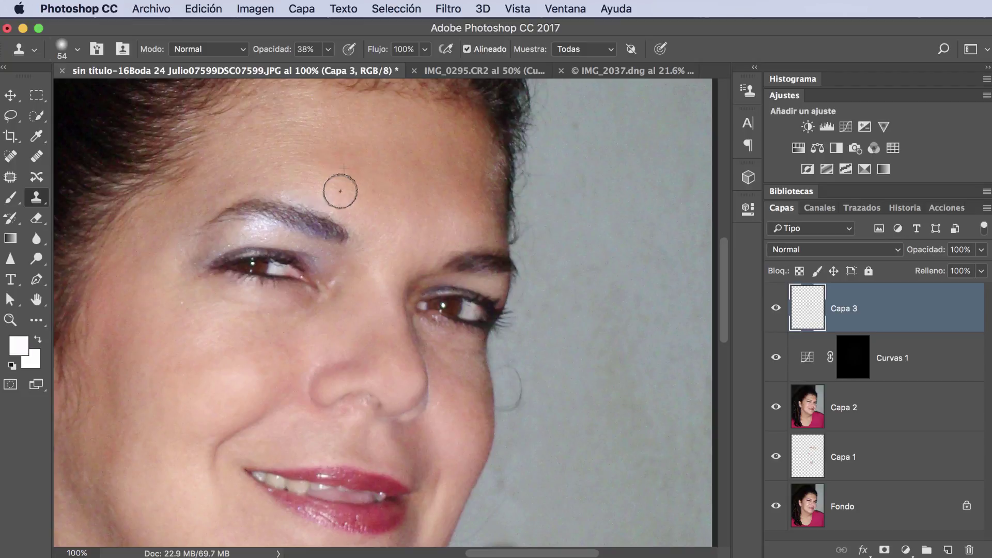
mouse_move(342, 193)
left_mouse_down()
mouse_move(341, 208)
mouse_move(343, 197)
left_mouse_up()
left_click(398, 203, "alt")
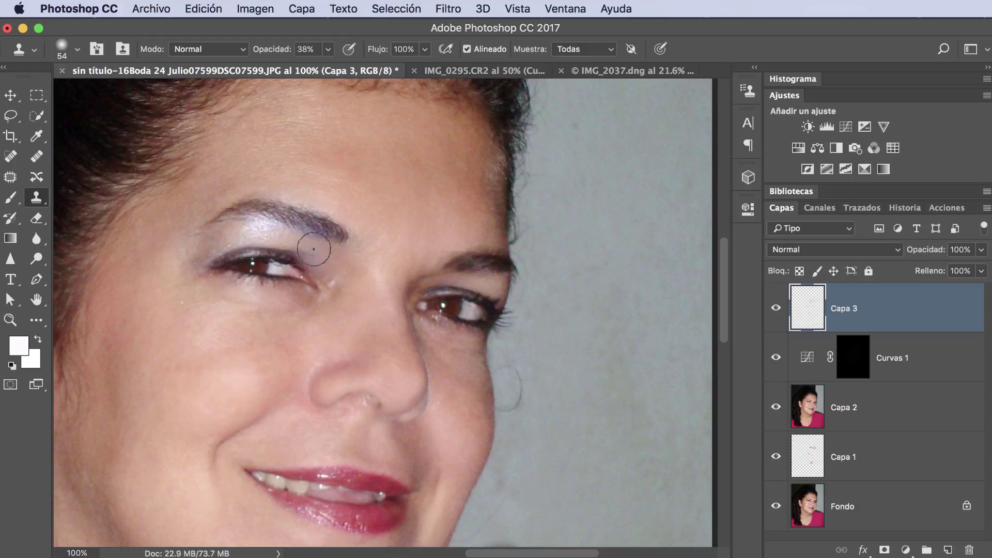
left_click(775, 310)
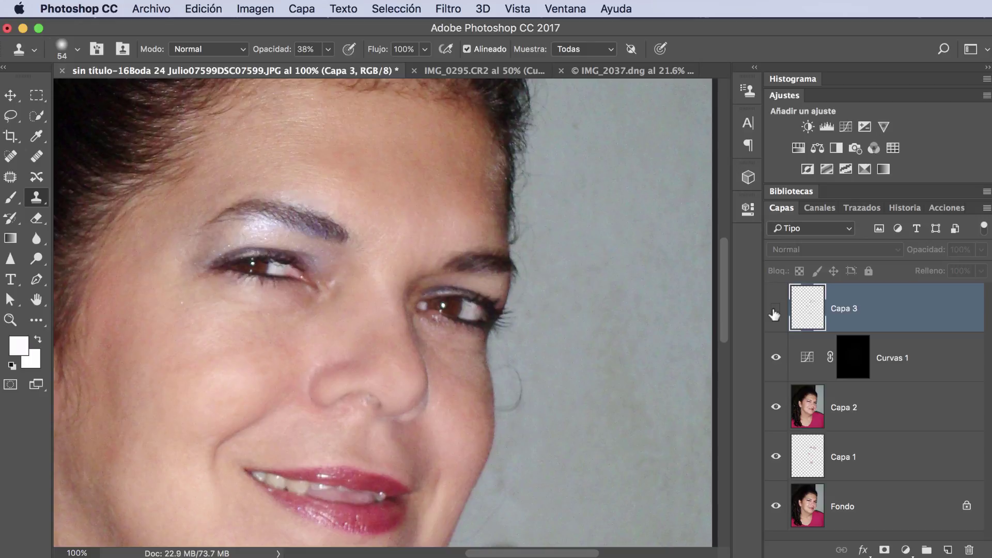
left_click(775, 310)
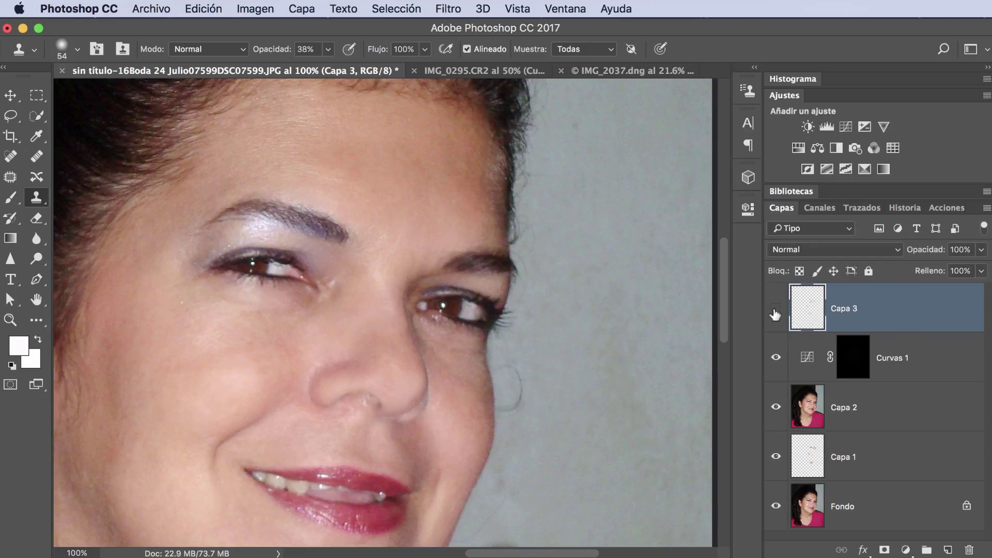
left_click(775, 310)
left_click(776, 310)
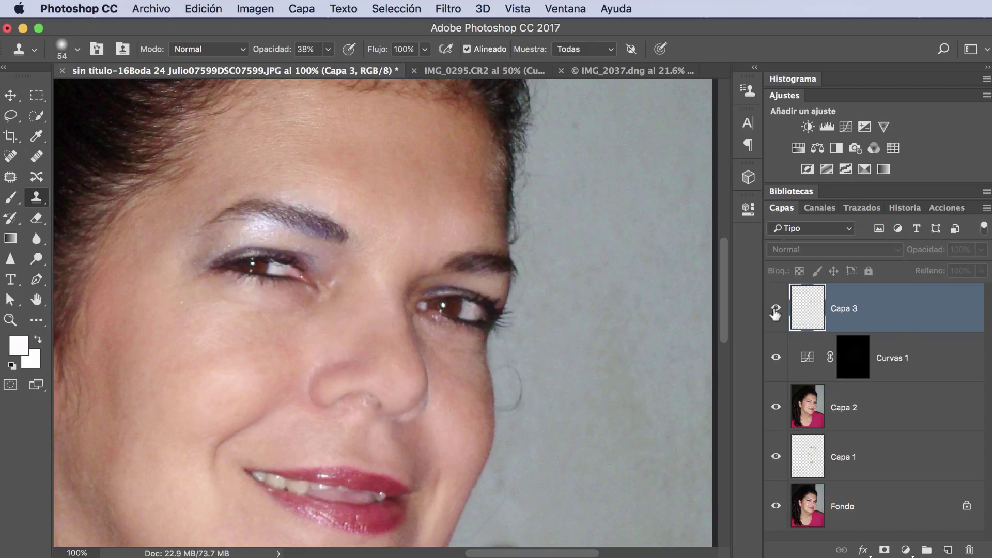
left_click(775, 310)
left_click(775, 310)
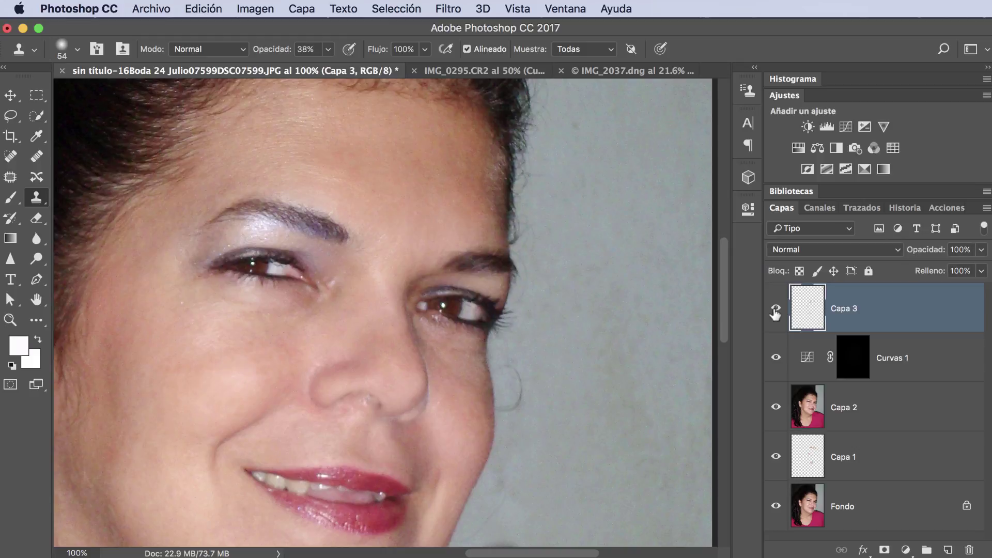
Step: Smooth the lower cheek and beside the nose, compare Capa 3, and fit the portrait on screen
left_click(191, 427, "alt")
mouse_move(221, 379)
left_mouse_down()
mouse_move(202, 368)
mouse_move(235, 373)
mouse_move(222, 377)
mouse_move(273, 356)
left_mouse_up()
left_click(225, 383, "alt")
left_click(175, 364, "alt")
left_click_drag(166, 370, 148, 403)
left_click(775, 310)
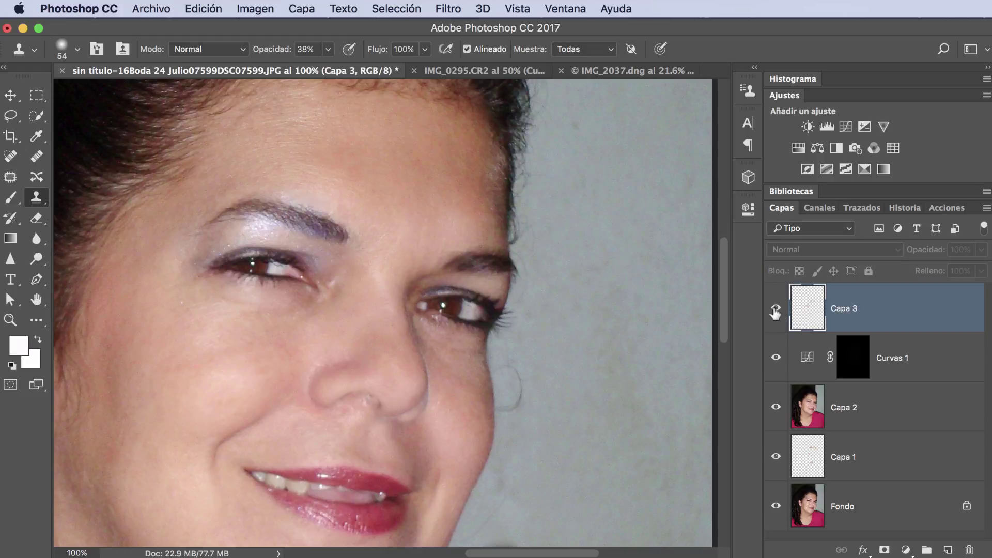
left_click(775, 310)
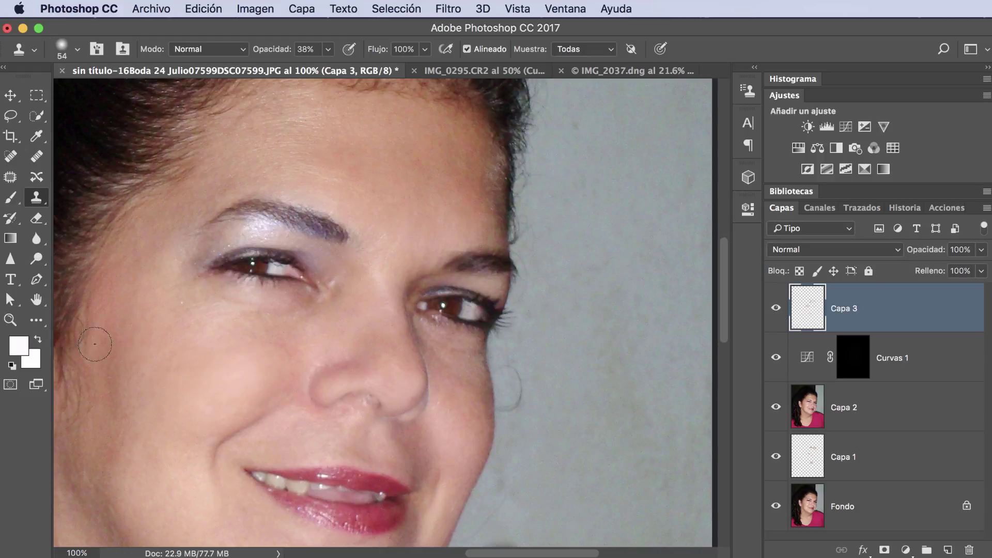
left_click(36, 300)
double_click(37, 299)
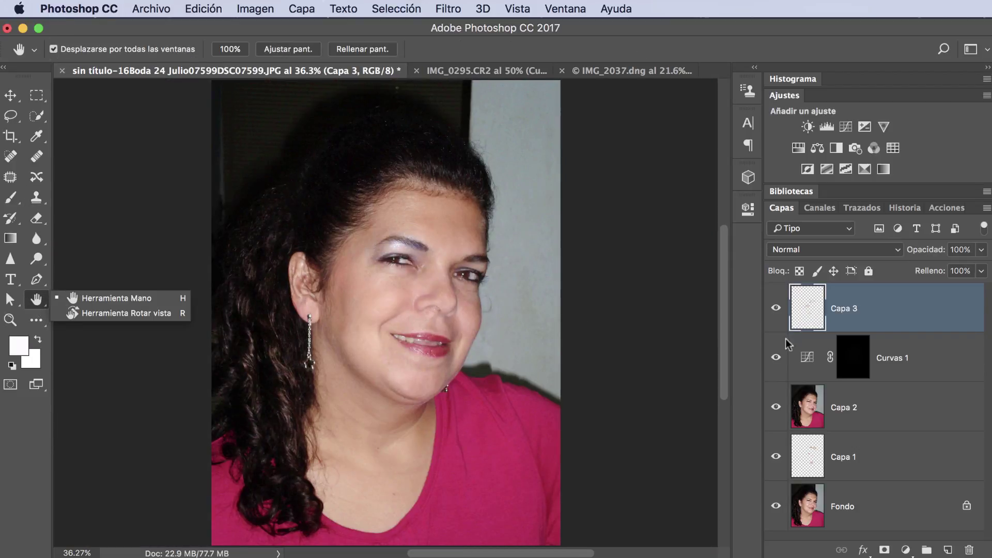
left_click(703, 365)
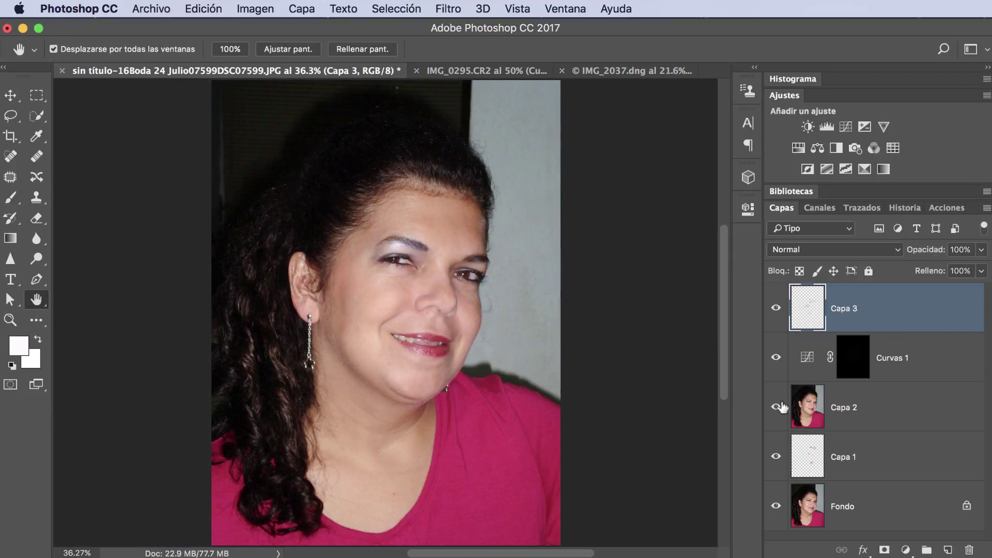
left_click_drag(775, 312, 776, 456)
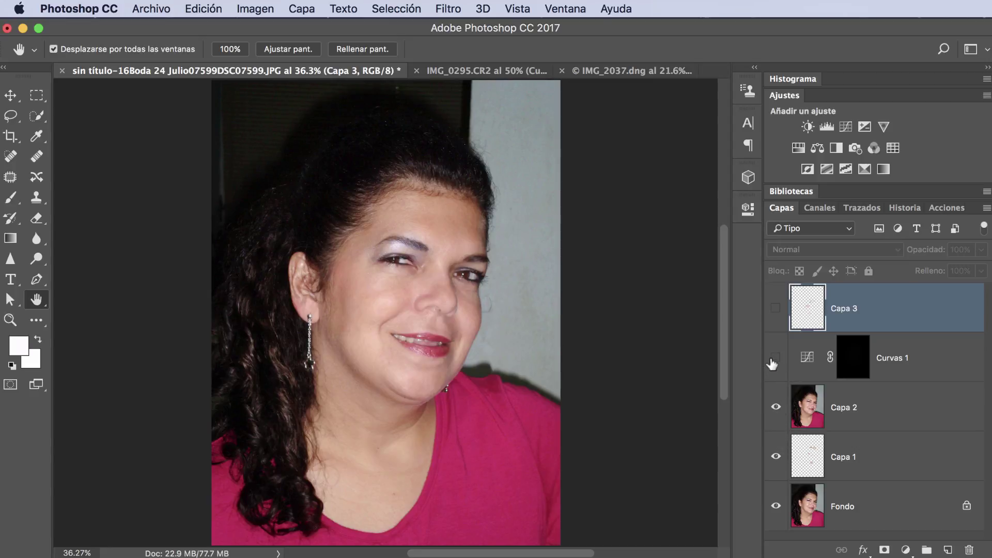
left_click(774, 310)
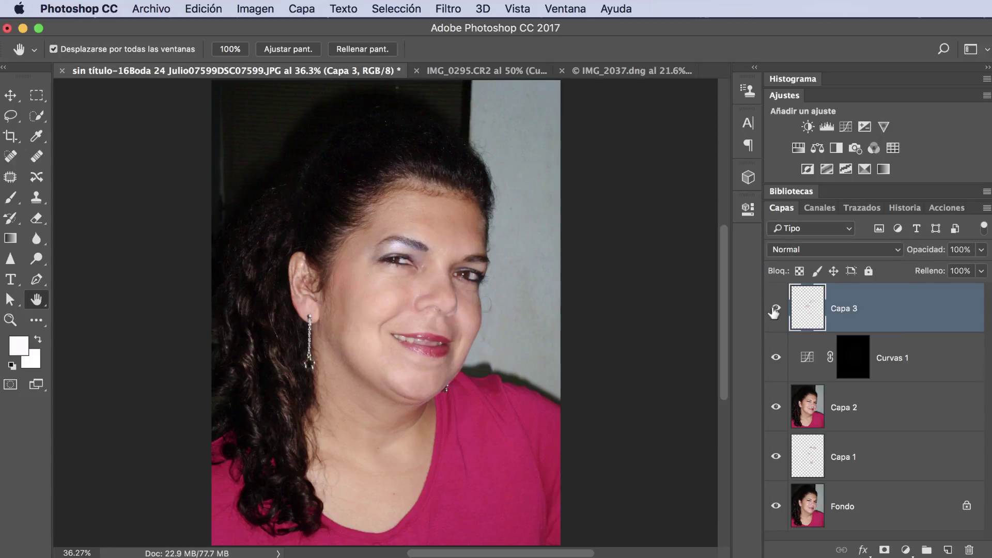
mouse_move(774, 312)
left_mouse_down()
mouse_move(778, 451)
mouse_move(773, 310)
left_mouse_up()
Step: Compare retouch layers on IMG_0295.CR2 against the original, then return to IMG_2037.dng
left_click(478, 72)
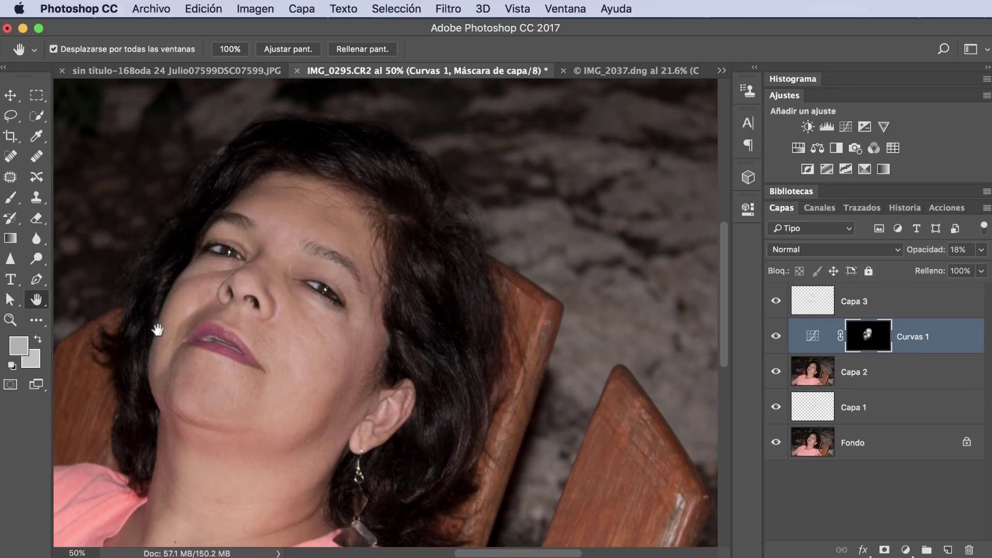
left_click_drag(776, 303, 776, 408)
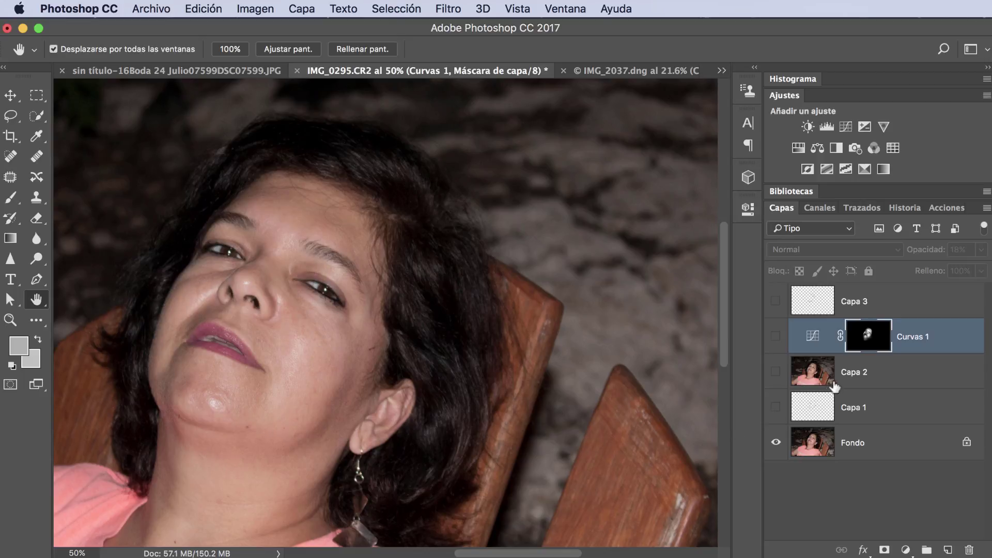
left_click_drag(776, 407, 775, 320)
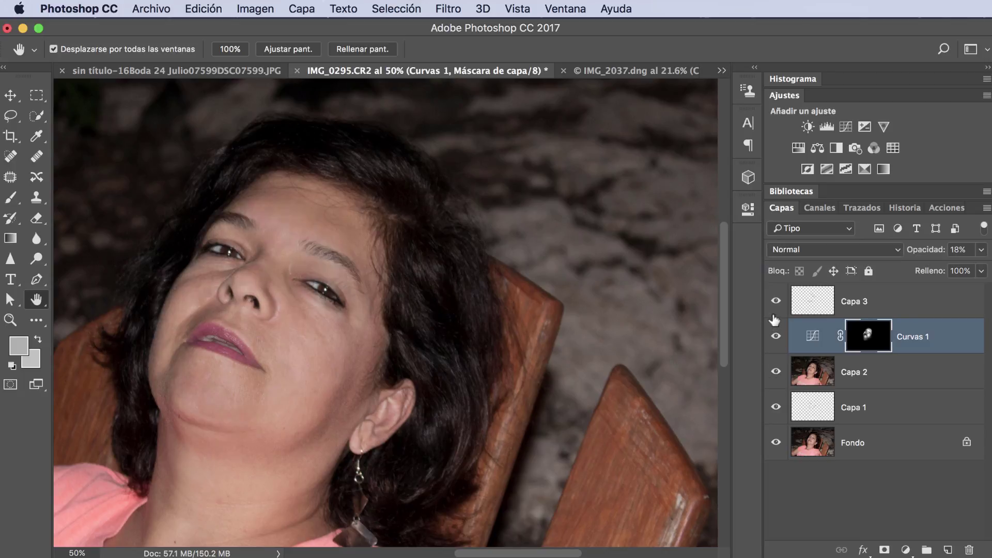
double_click(36, 299)
mouse_move(775, 301)
left_mouse_down()
mouse_move(777, 408)
mouse_move(782, 308)
left_mouse_up()
left_click(776, 409)
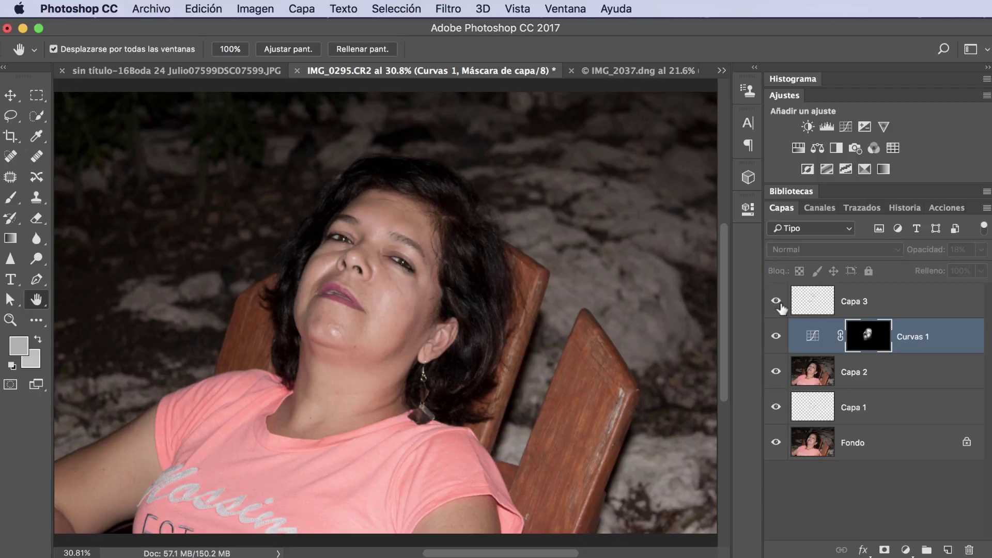
left_click(610, 70)
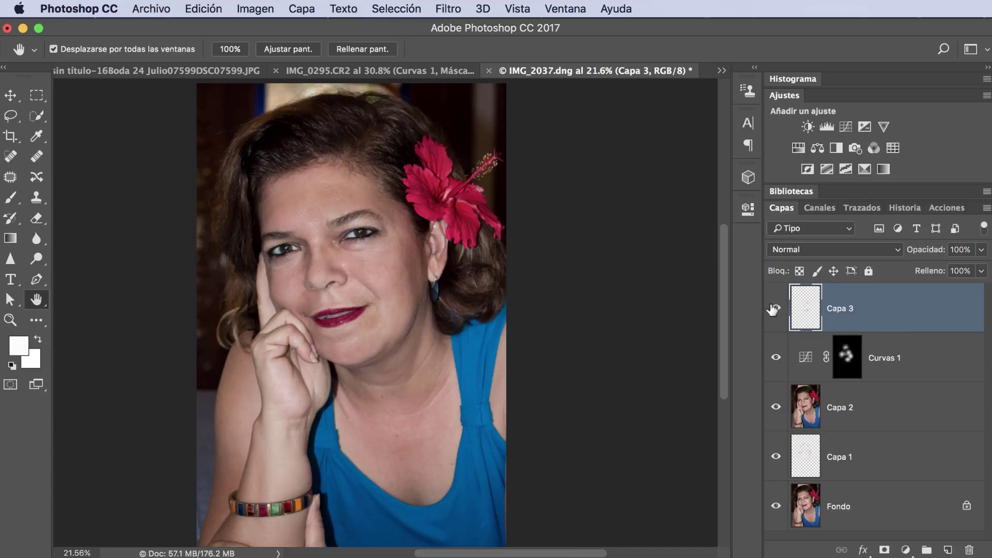
Step: Hide and reshow all layers above Fondo to compare, then switch to Chrome
left_click_drag(775, 309, 774, 450)
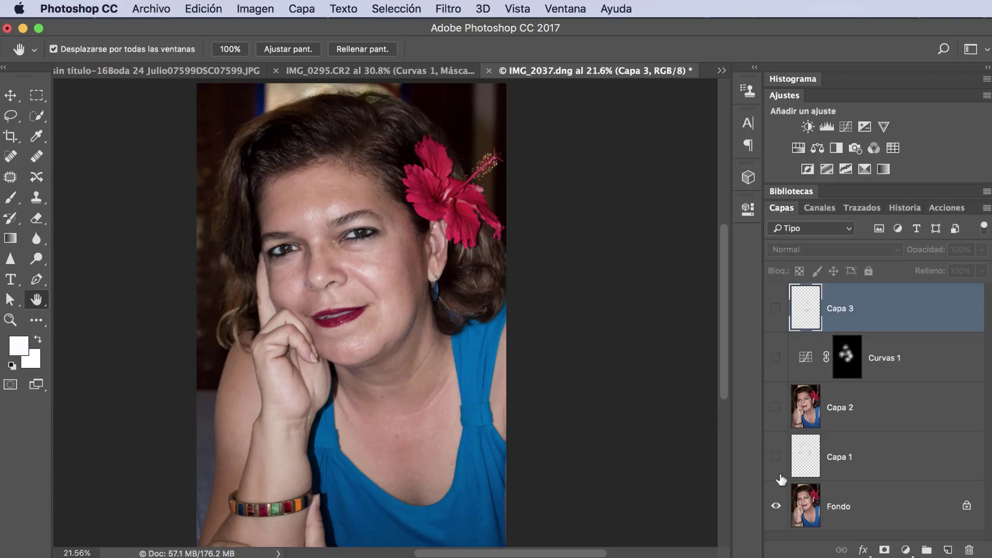
left_click_drag(781, 479, 783, 319)
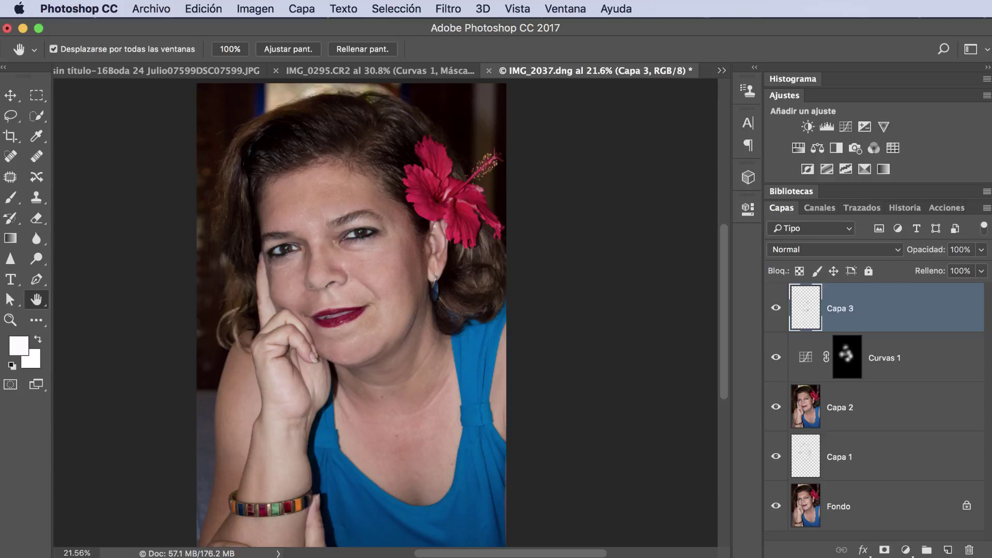
key("super+Tab")
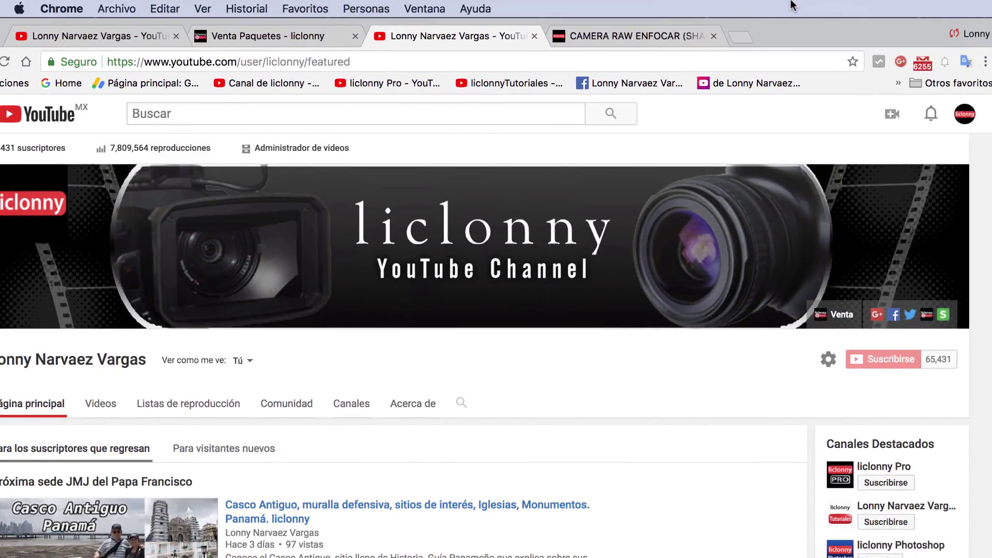
mouse_move(943, 319)
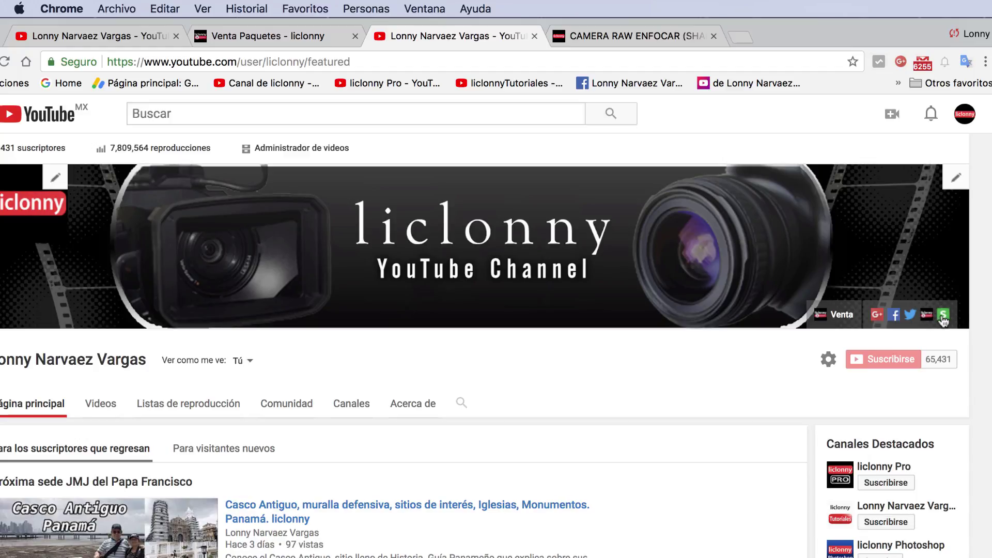
Step: Open the online course store in a new tab, dismiss translation, and browse the listings
left_click(943, 315)
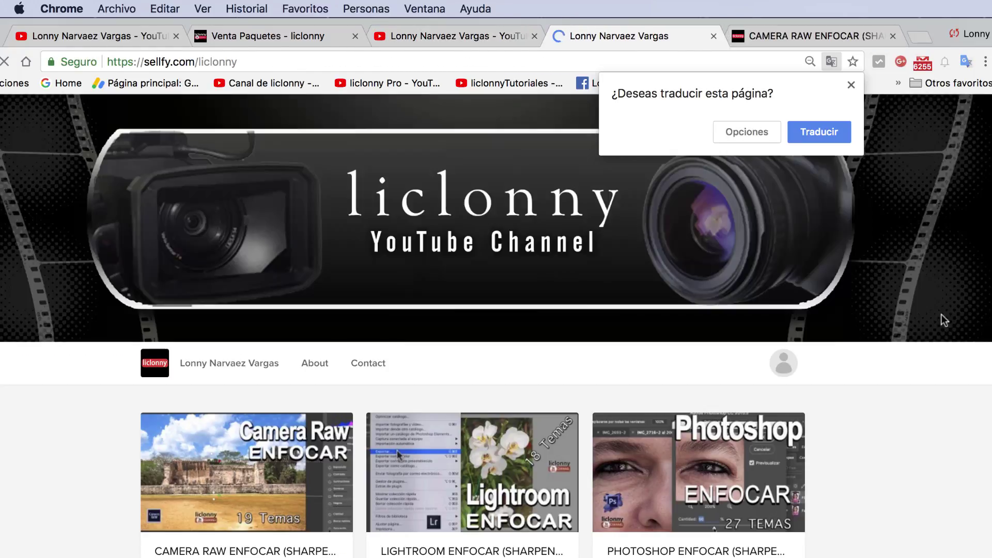
left_click(851, 84)
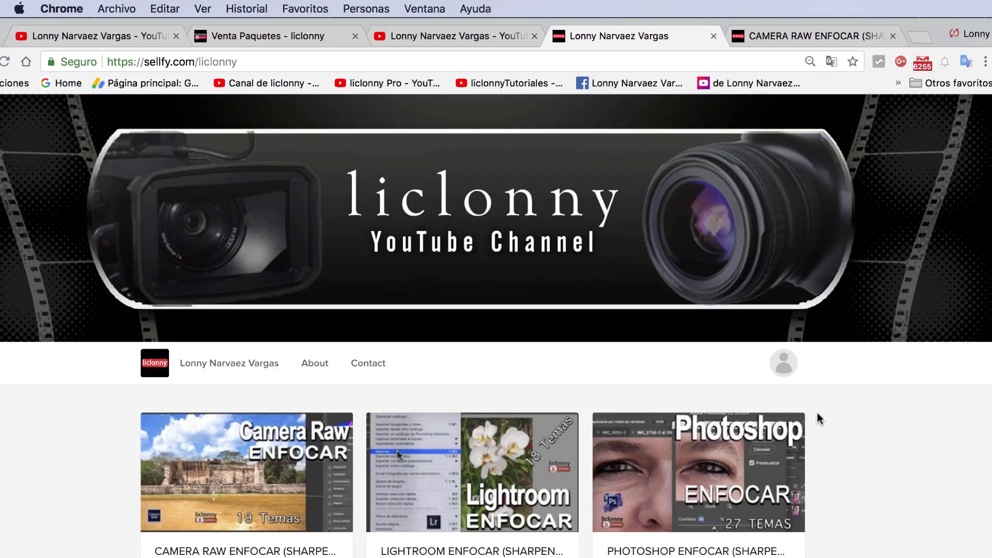
scroll(819, 416, "down", 3)
scroll(819, 420, "down", 3)
scroll(819, 419, "down", 1)
scroll(819, 419, "down", 2)
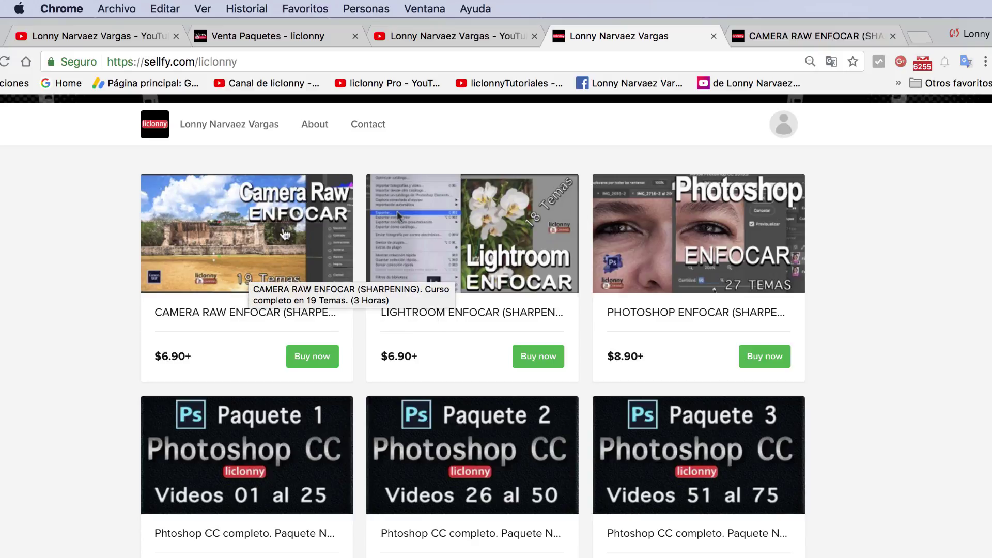
Step: View the Camera Raw ENFOCAR course page, then open Venta Paquetes from the YouTube banner
left_click(286, 235)
scroll(289, 248, "down", 2)
scroll(332, 351, "down", 5)
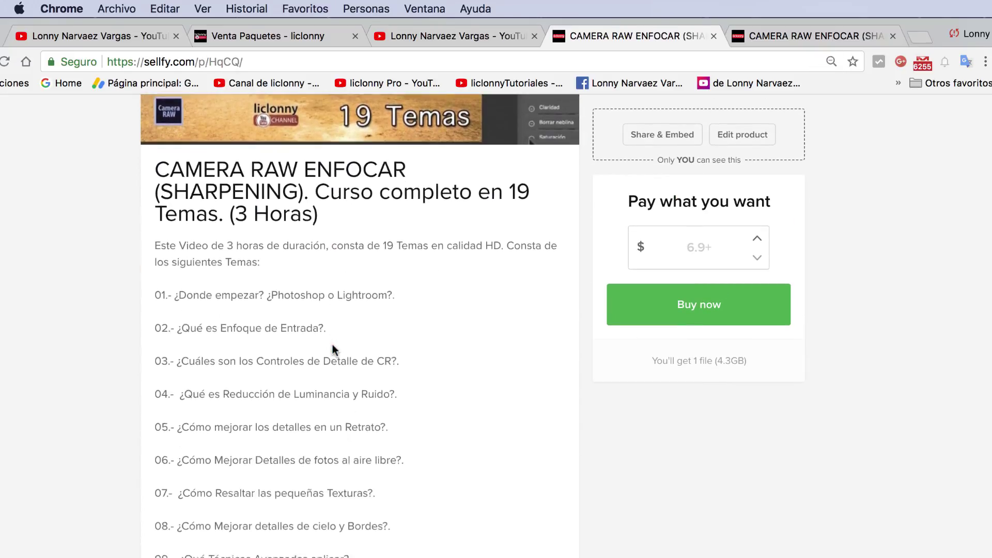
scroll(332, 350, "down", 4)
scroll(332, 351, "down", 3)
scroll(332, 350, "up", 3)
scroll(332, 351, "up", 7)
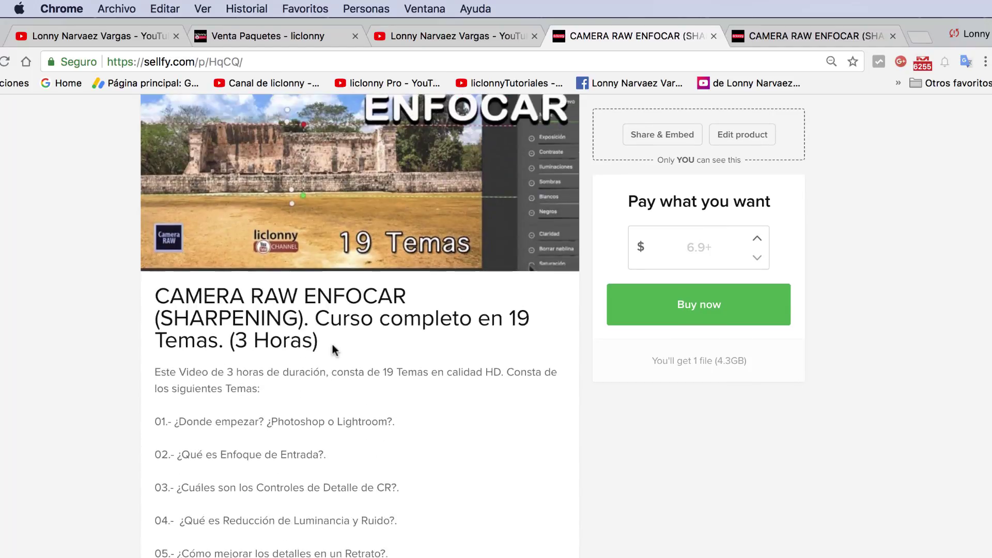
scroll(332, 350, "up", 5)
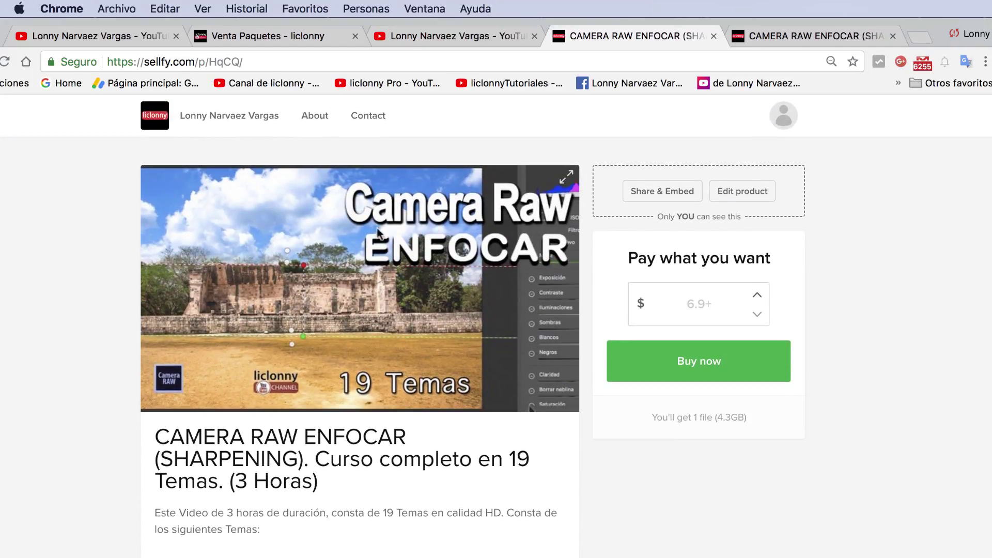
left_click(419, 34)
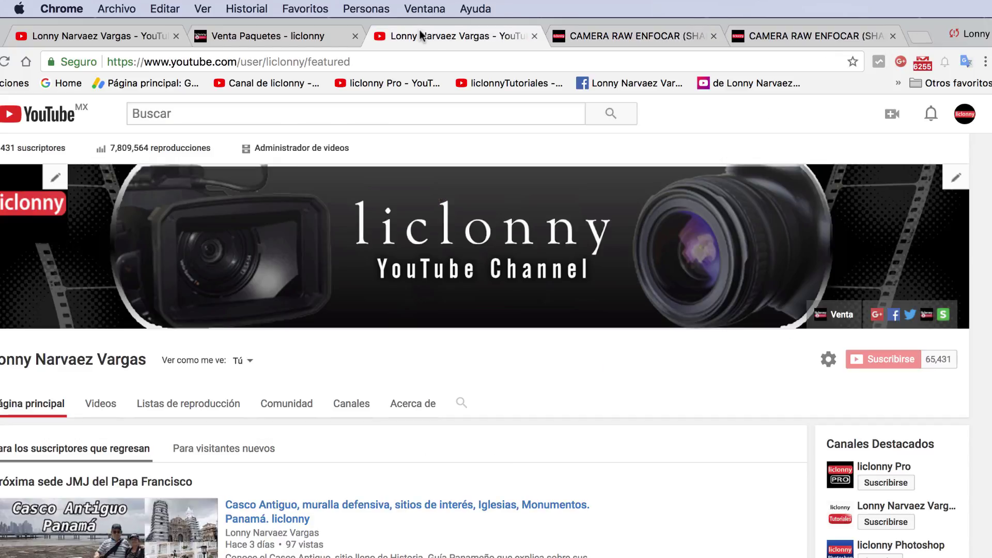
left_click(841, 316)
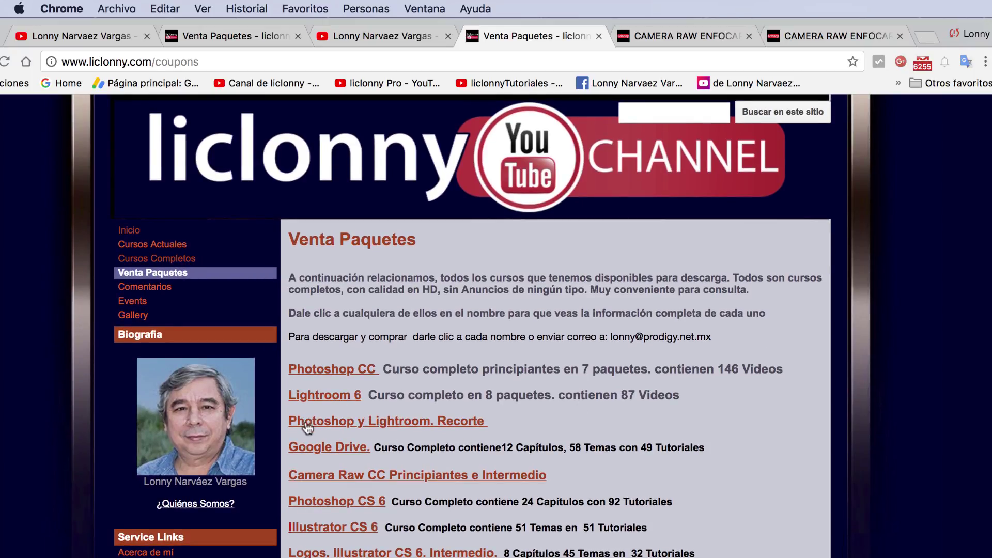
Step: Open the Lightroom 6 course listings, dismiss translation, and scroll through the videos
left_click(337, 397)
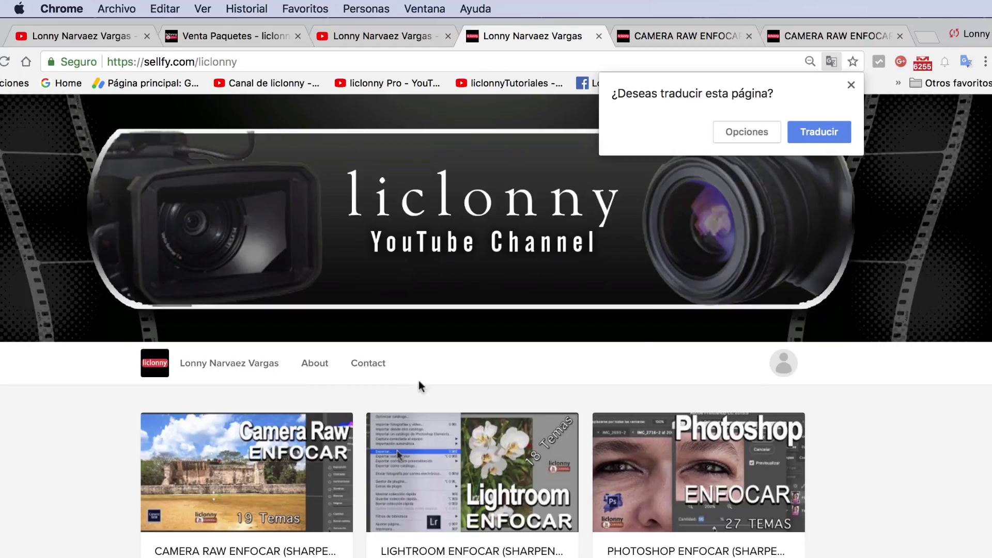
left_click(851, 85)
scroll(807, 405, "down", 4)
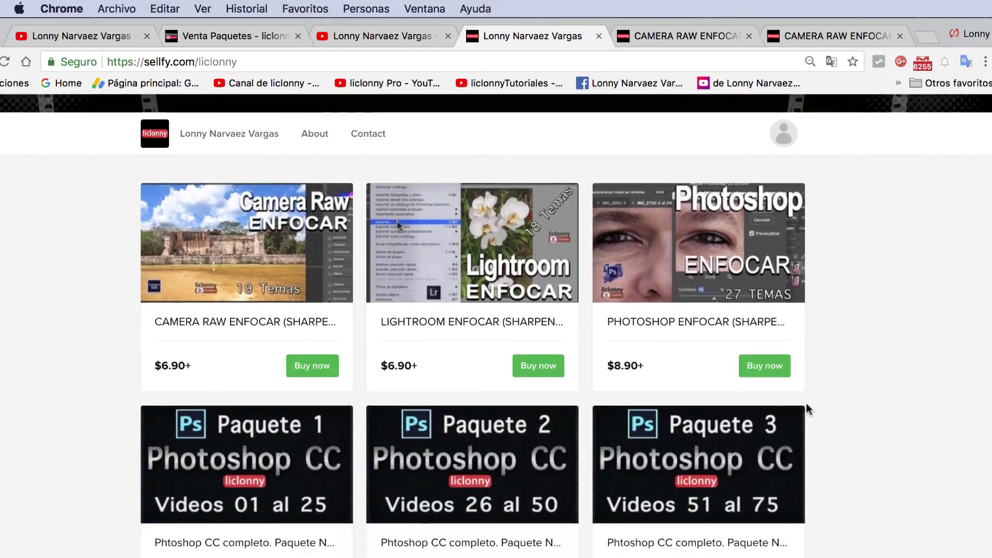
scroll(807, 406, "down", 5)
scroll(807, 404, "down", 5)
scroll(806, 404, "down", 4)
scroll(807, 404, "down", 5)
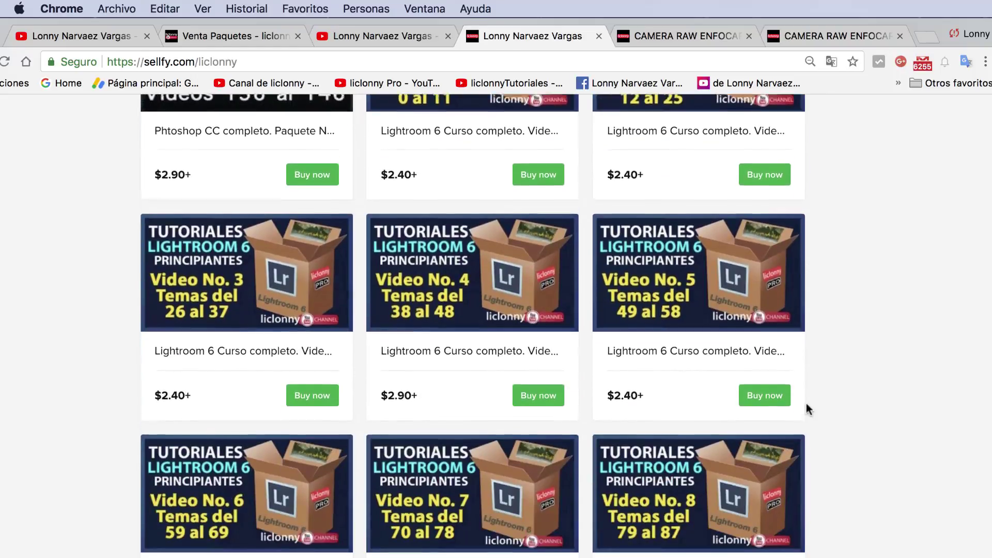
scroll(807, 404, "down", 3)
scroll(808, 408, "down", 2)
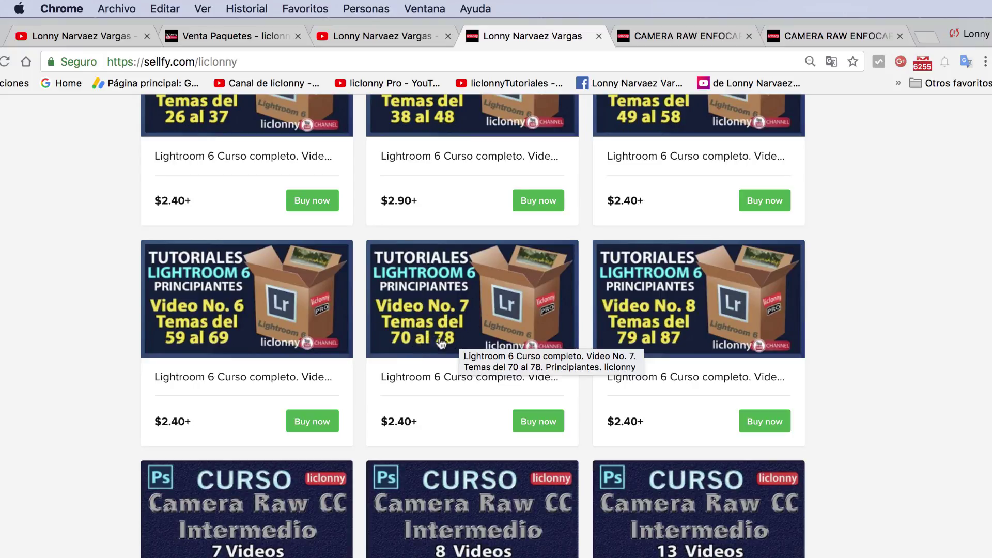
Step: Open the Lightroom 6 Video No. 7 page, then minimize Chrome to return to Photoshop
left_click(462, 292)
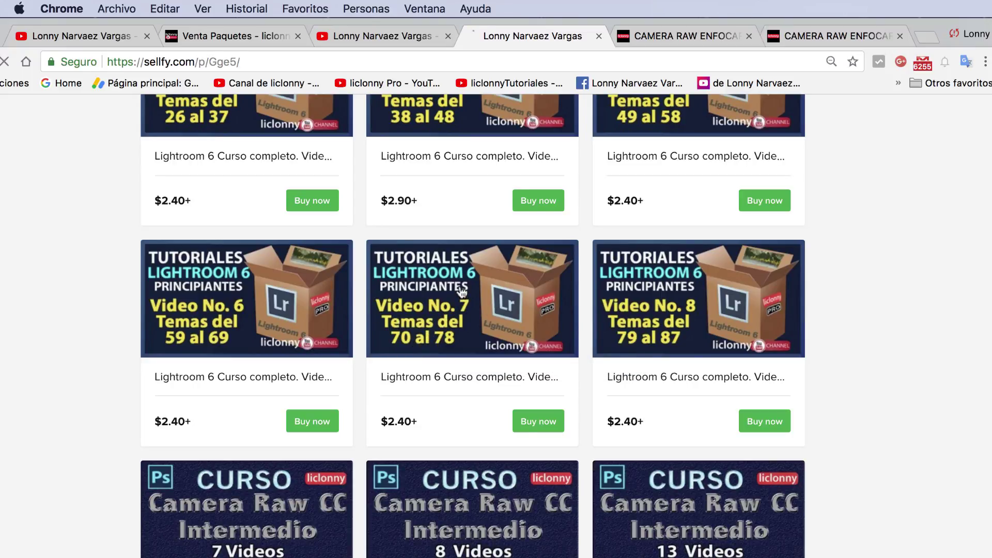
scroll(462, 292, "down", 5)
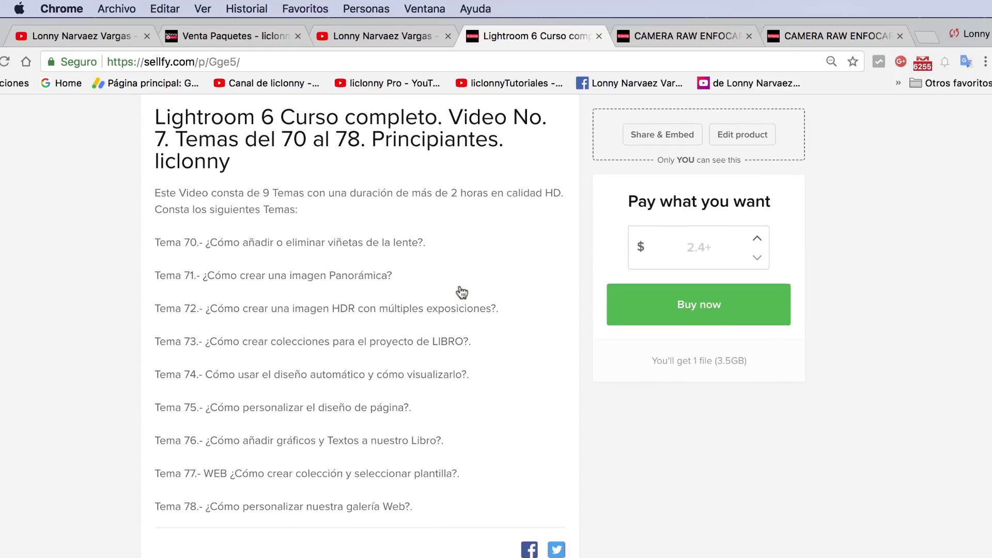
double_click(928, 22)
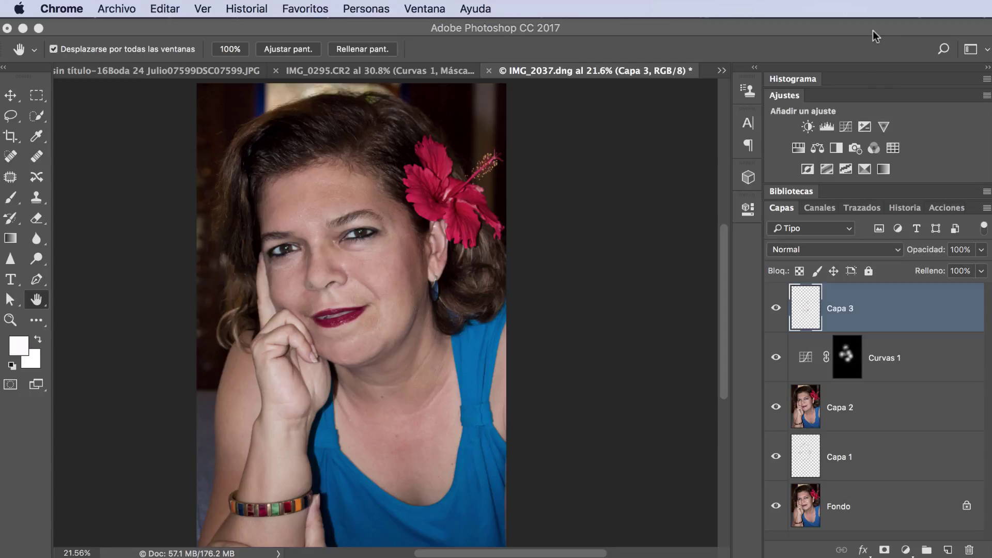
left_click(873, 30)
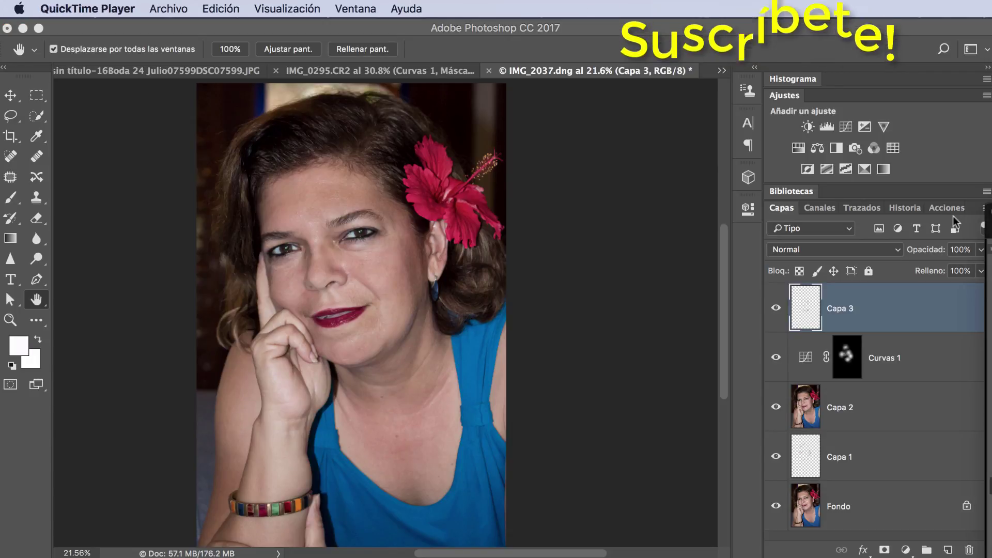
left_click(850, 27)
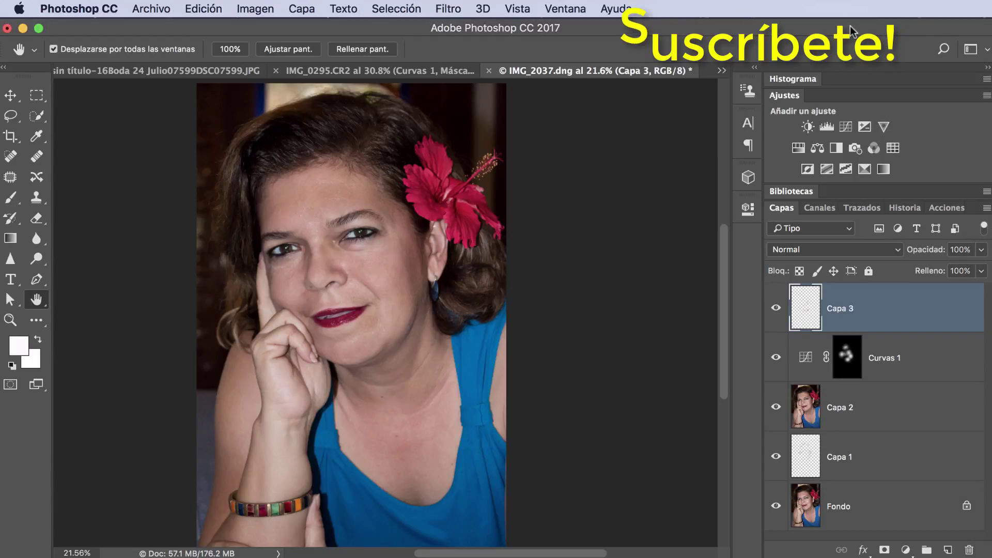